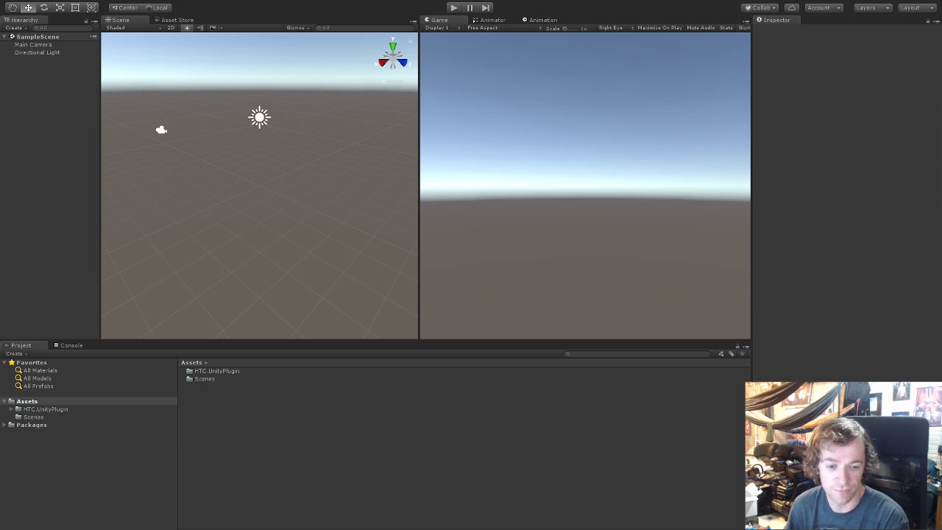
Step: Open the ControllerManagerSample scene from HTC.UnityPlugin > ViveInputUtility > Examples > 6.ControllerManagerSample
double_click(212, 371)
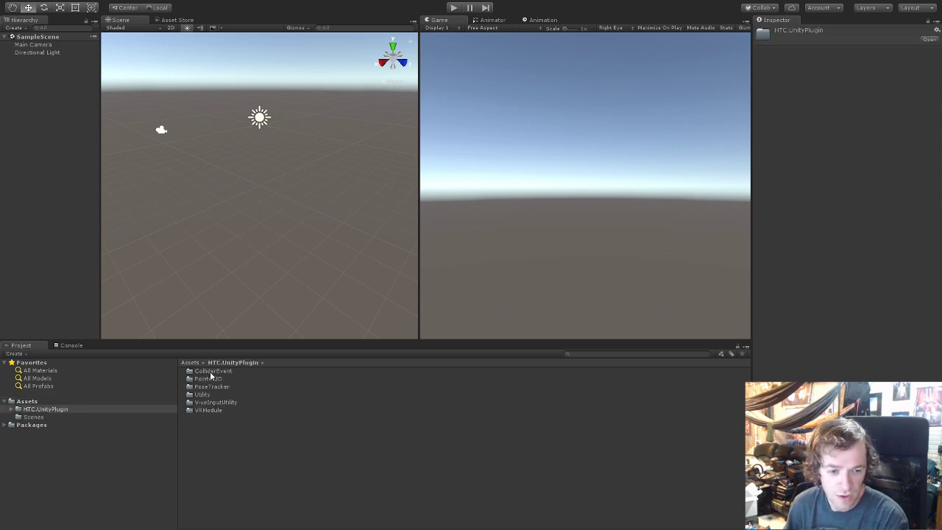
double_click(206, 404)
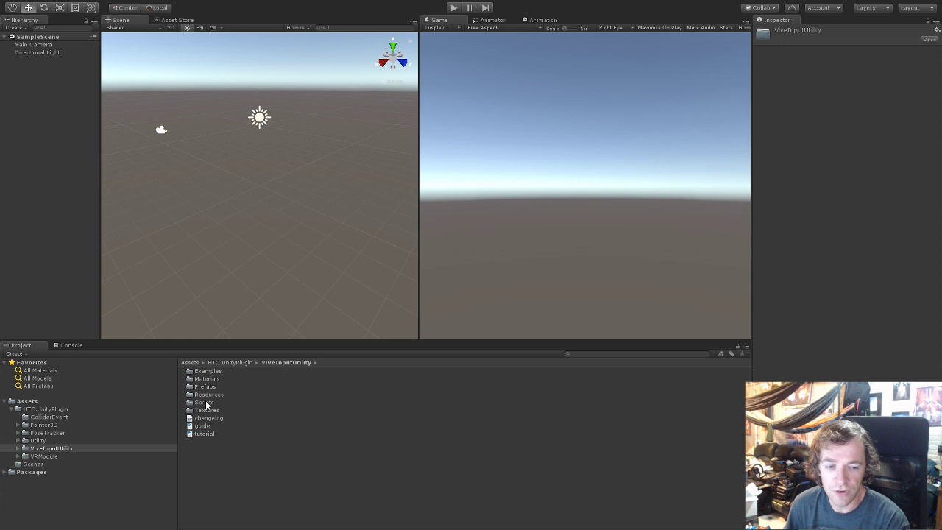
double_click(216, 372)
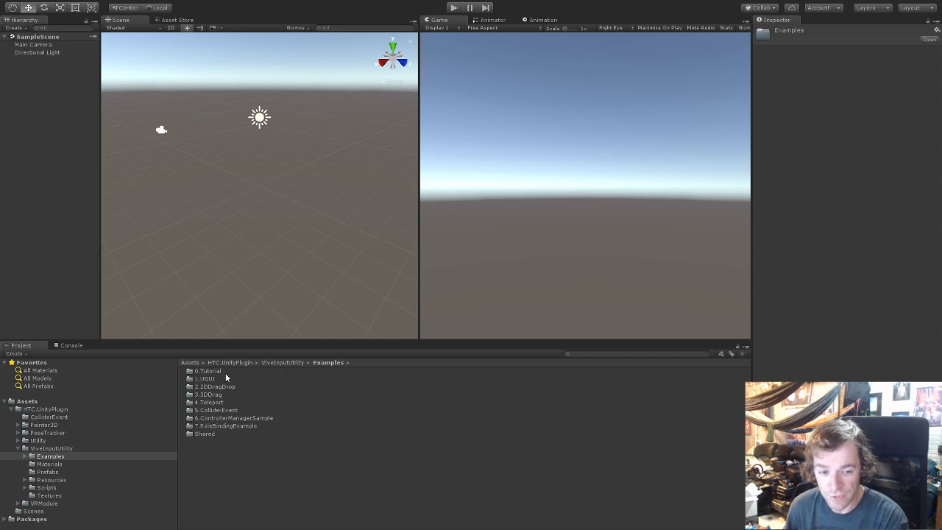
double_click(237, 419)
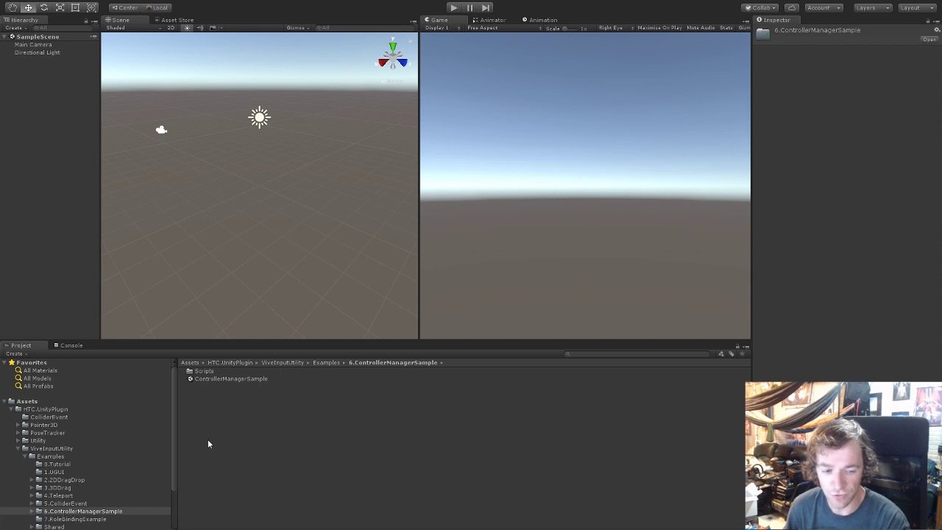
left_click(211, 380)
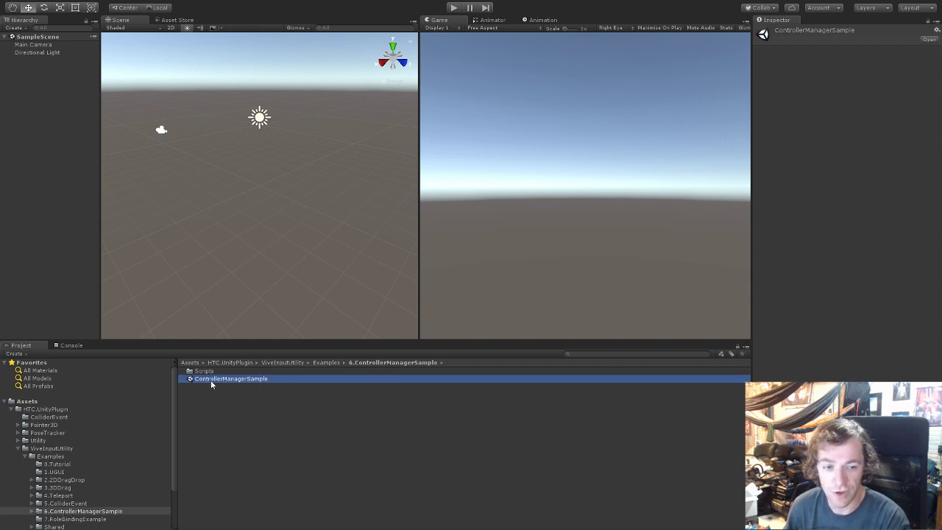
double_click(211, 379)
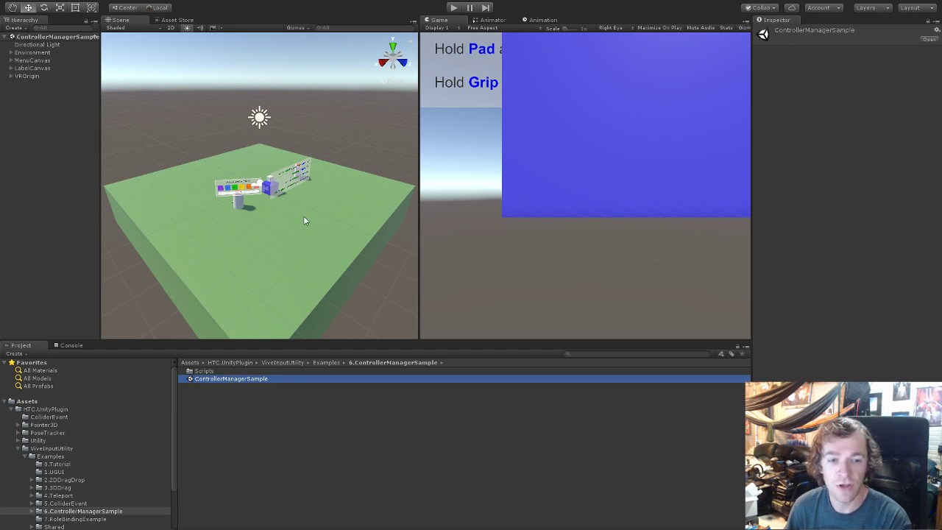
Step: Expand VROrigin > DeviceHeight > ViveRig in a widened Hierarchy and select the rig's Camera
left_click_drag(280, 215, 383, 233, "alt")
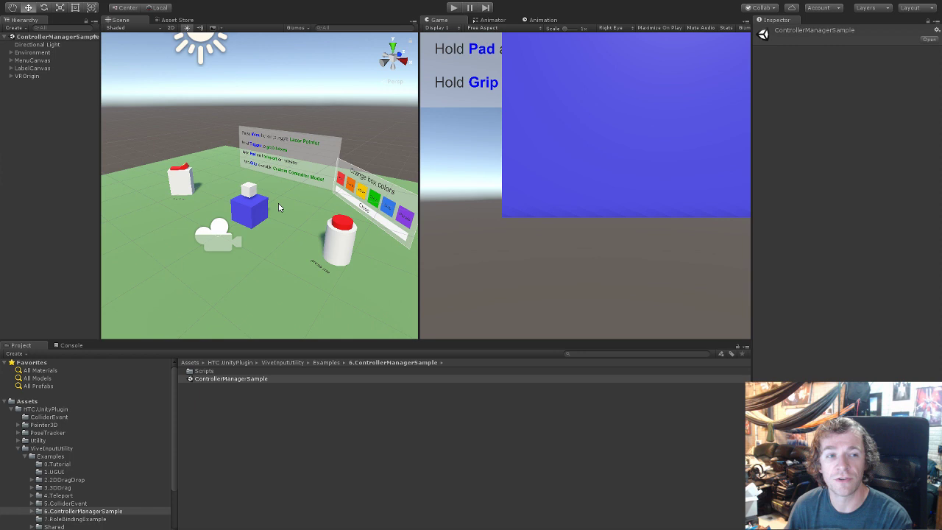
left_click(24, 77)
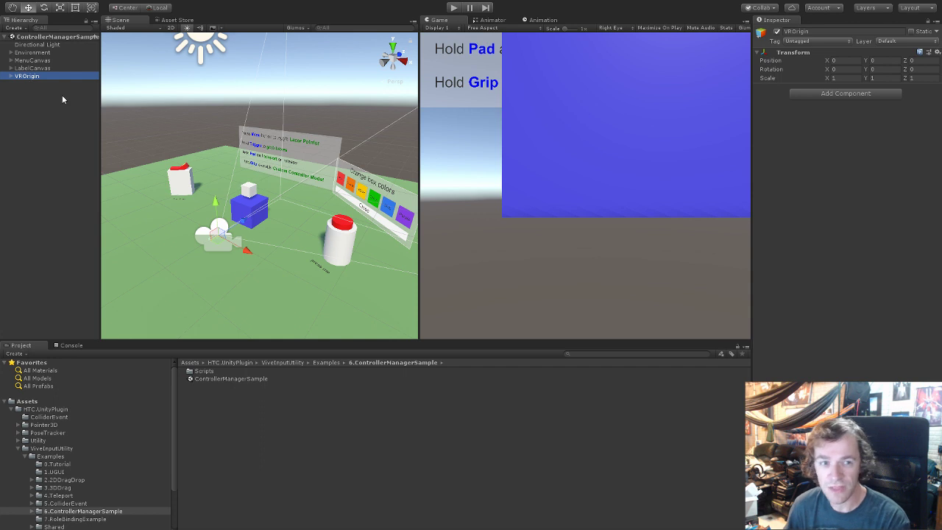
left_click(12, 76)
left_click(18, 84)
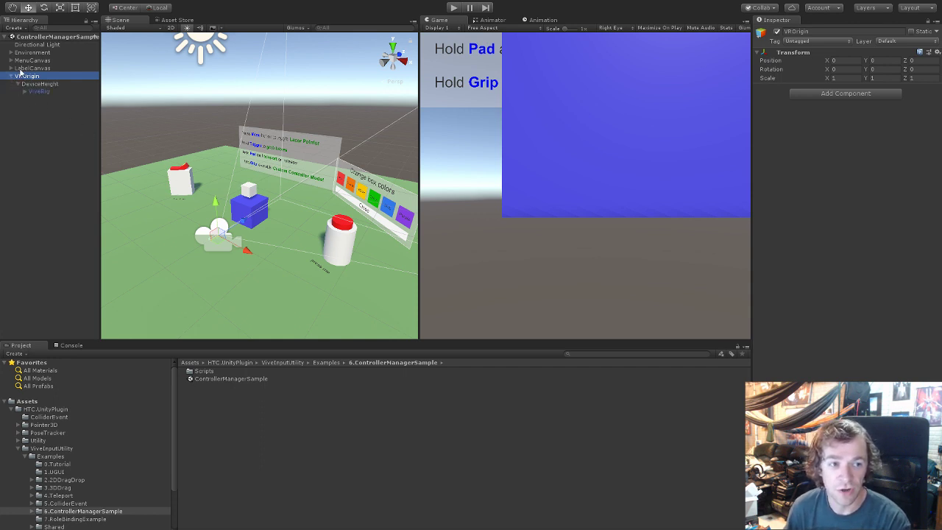
left_click(25, 92)
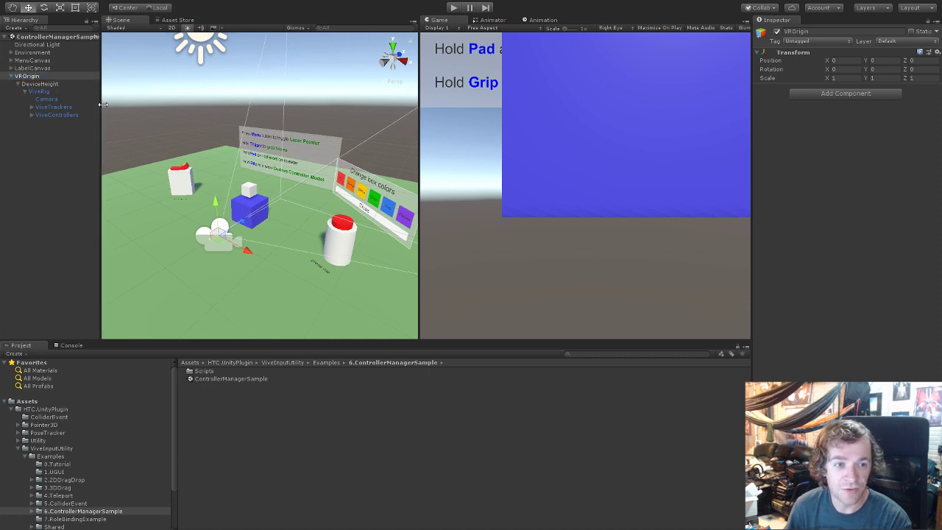
left_click_drag(103, 104, 138, 105)
left_click(60, 98)
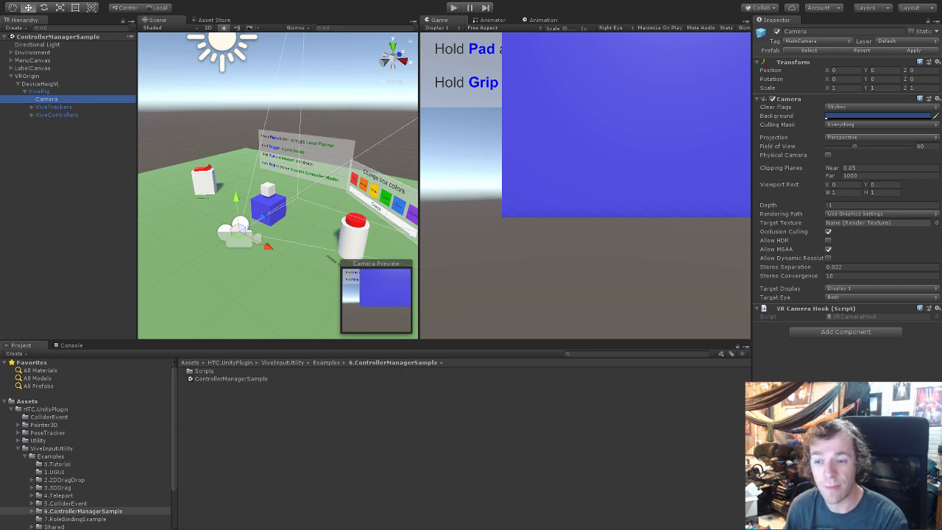
Step: Expand ViveControllers and ViveTrackers, then select Left to view its HandRole LeftHand role setter
left_click(32, 115)
left_click(32, 107)
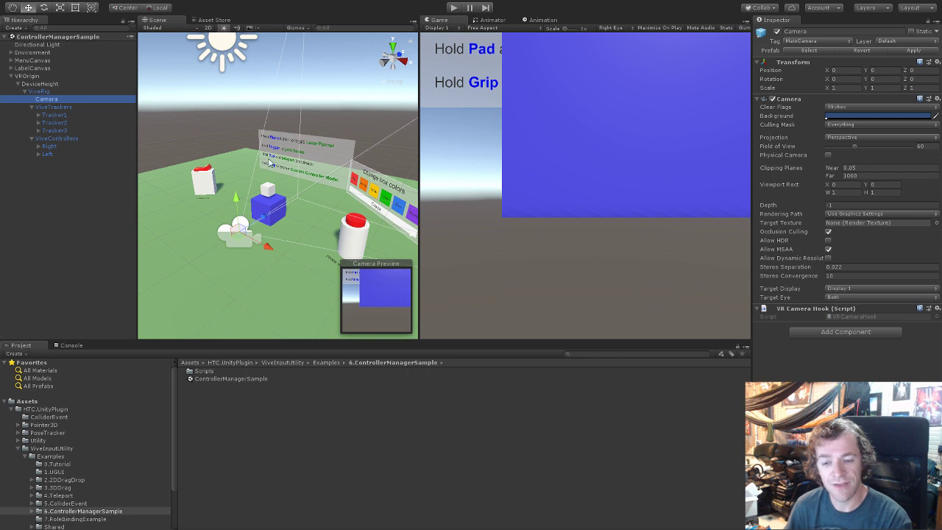
left_click(52, 155)
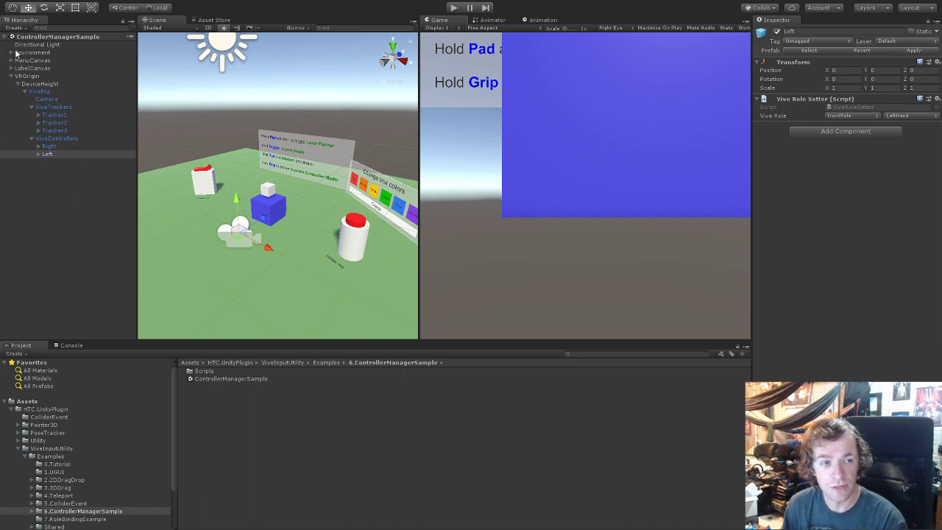
left_click(30, 75)
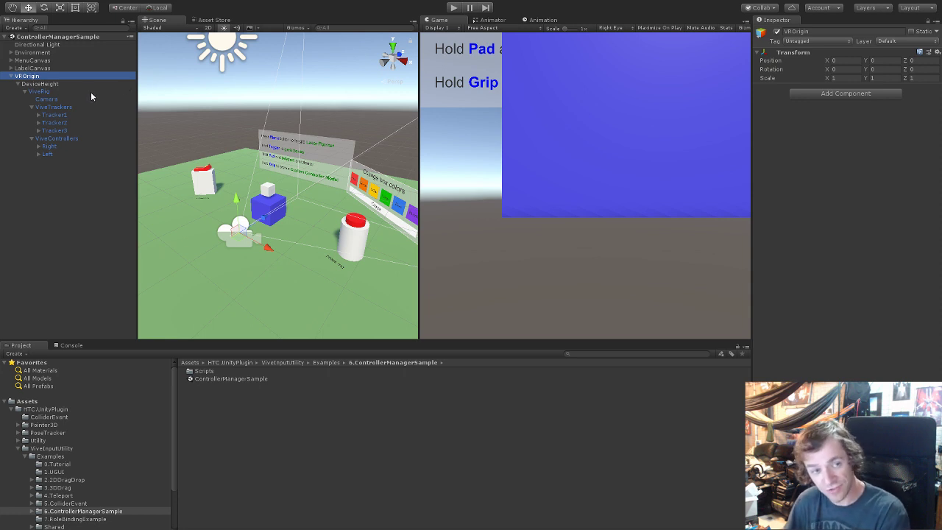
left_click(454, 8)
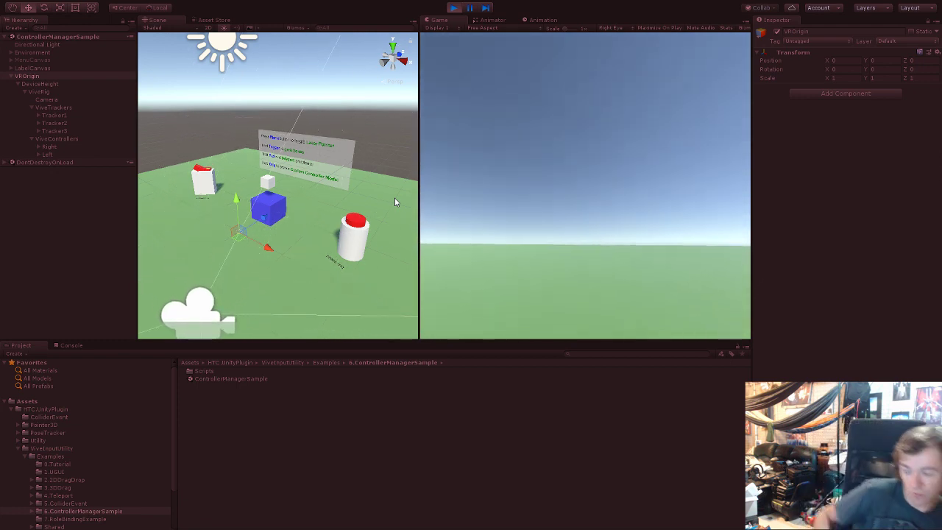
left_click(453, 7)
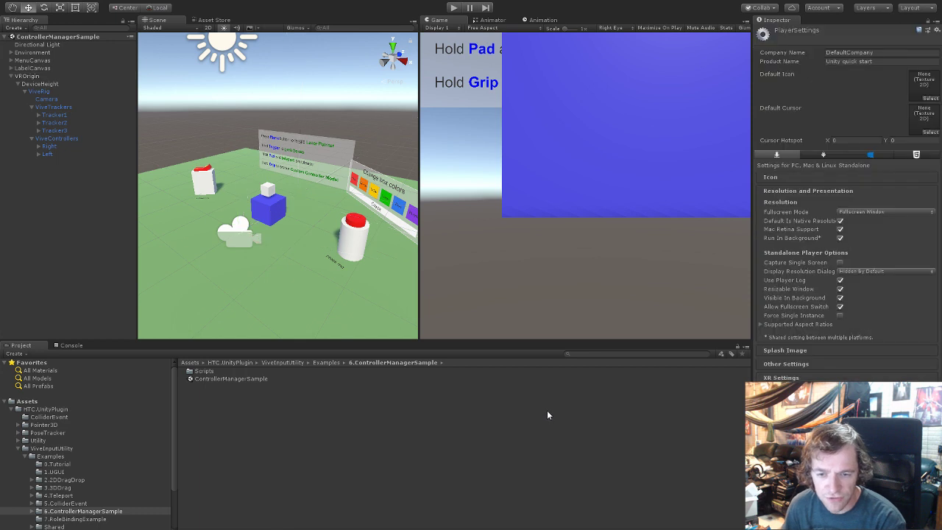
Step: Untick Virtual Reality Supported under XR Settings and enter Play mode without VR
left_click(779, 375)
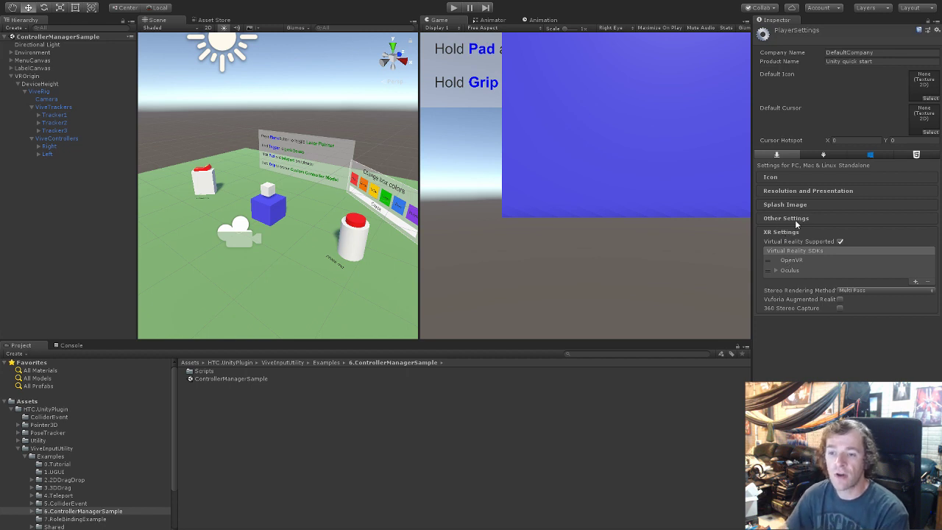
left_click(839, 241)
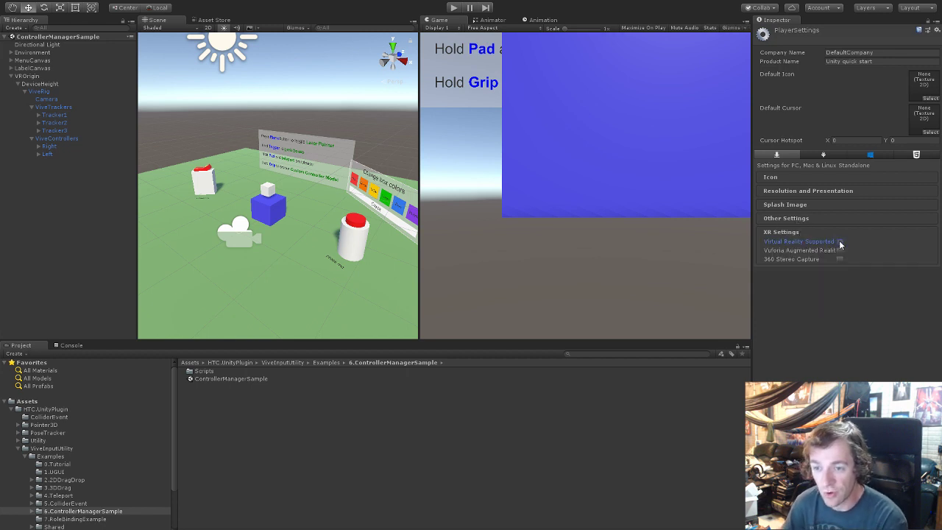
left_click(452, 9)
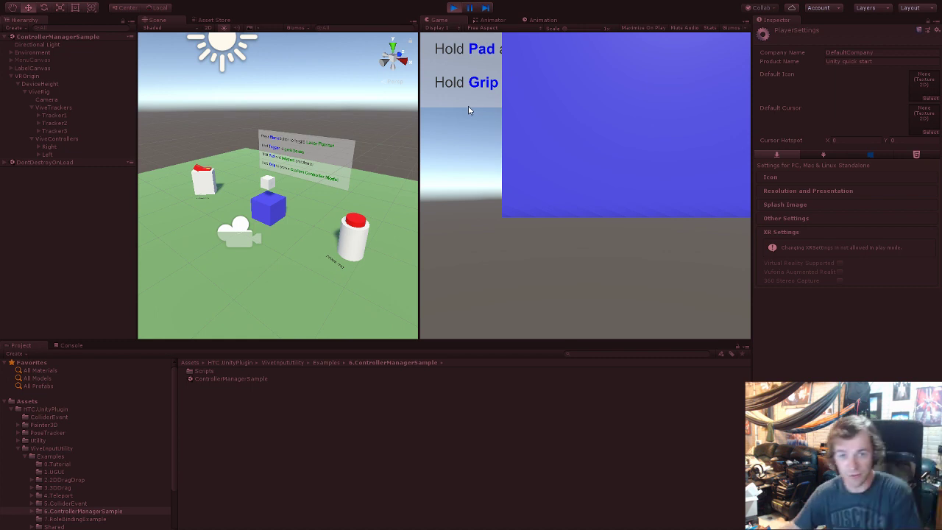
Step: Stop Play mode, re-enable Virtual Reality Supported, and review the OpenVR and Oculus SDK entries
left_click(453, 8)
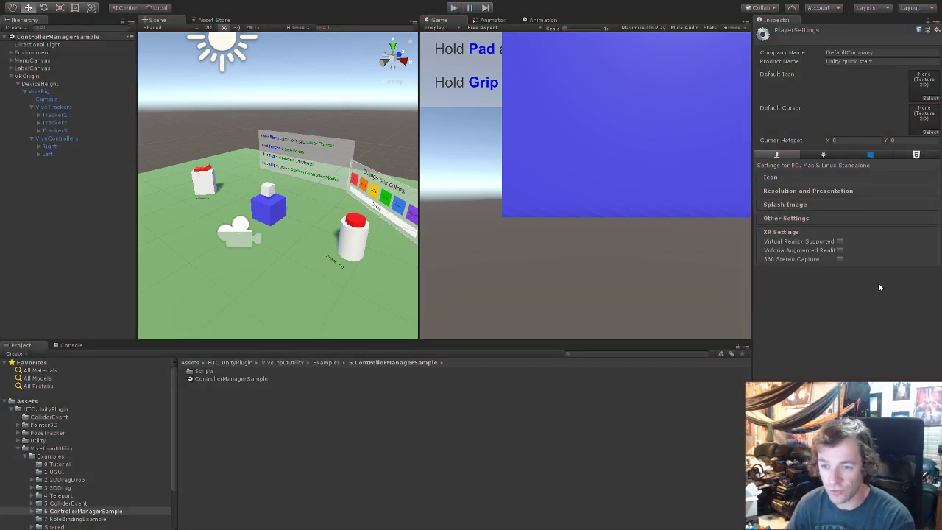
left_click(839, 241)
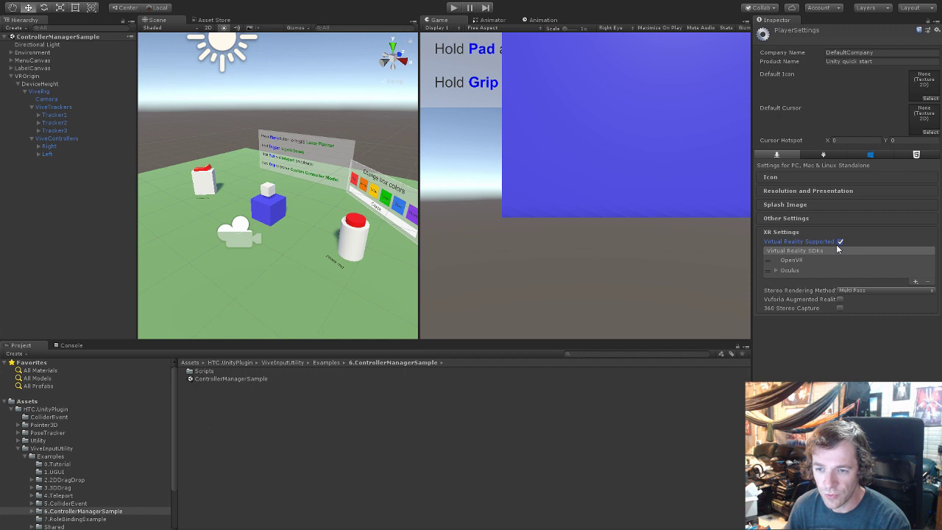
left_click(787, 261)
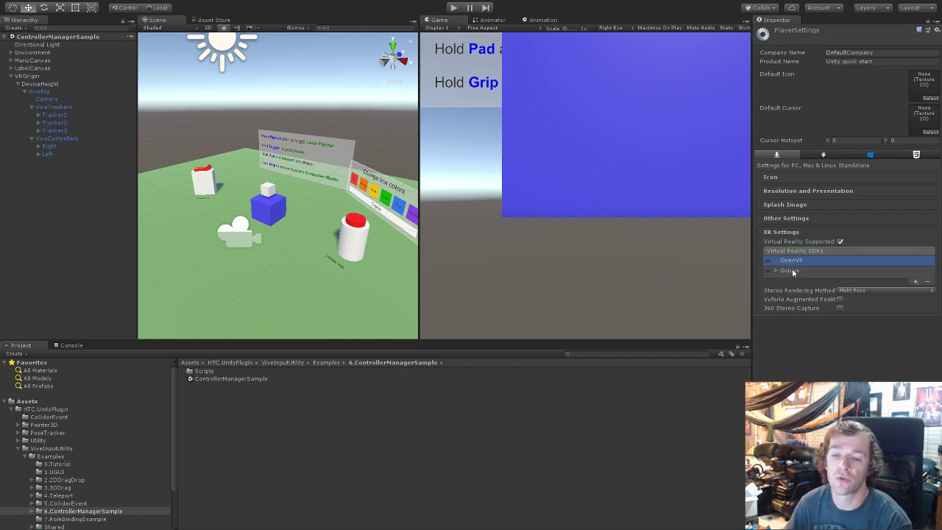
left_click(775, 271)
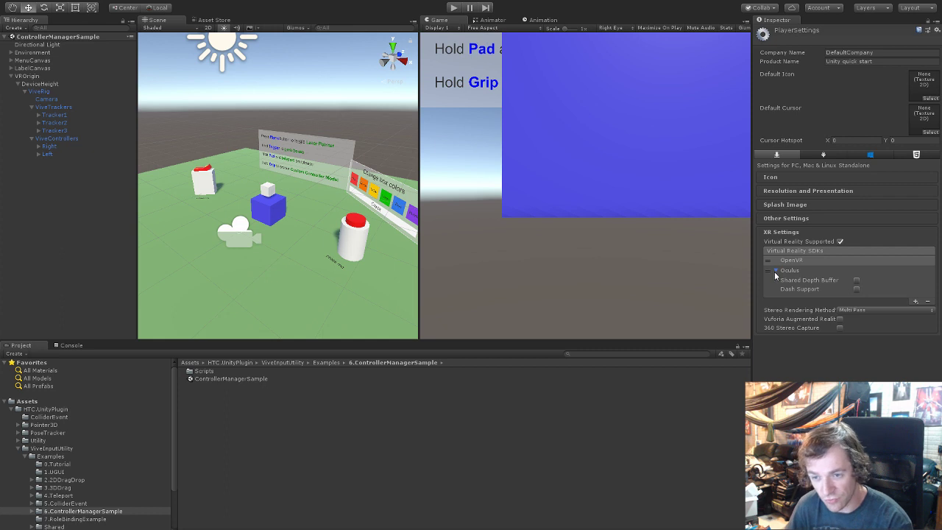
left_click(775, 271)
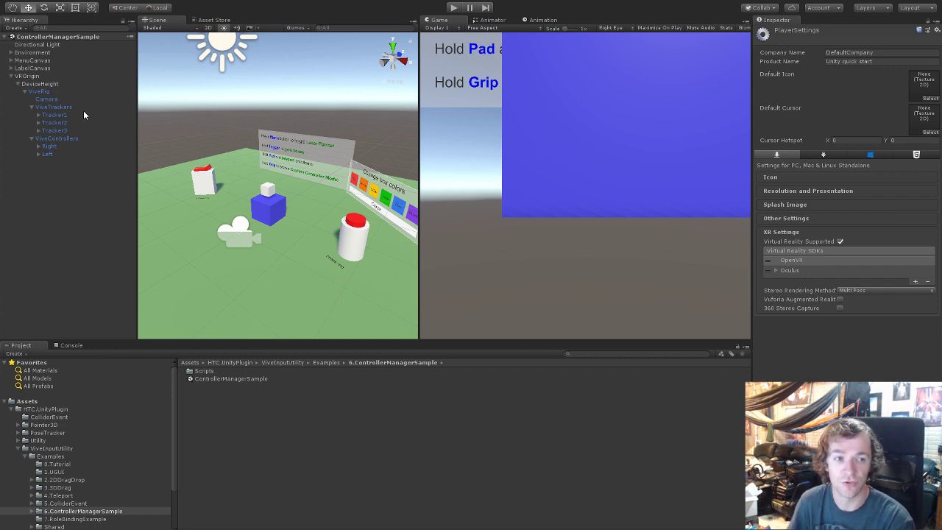
left_click(25, 77)
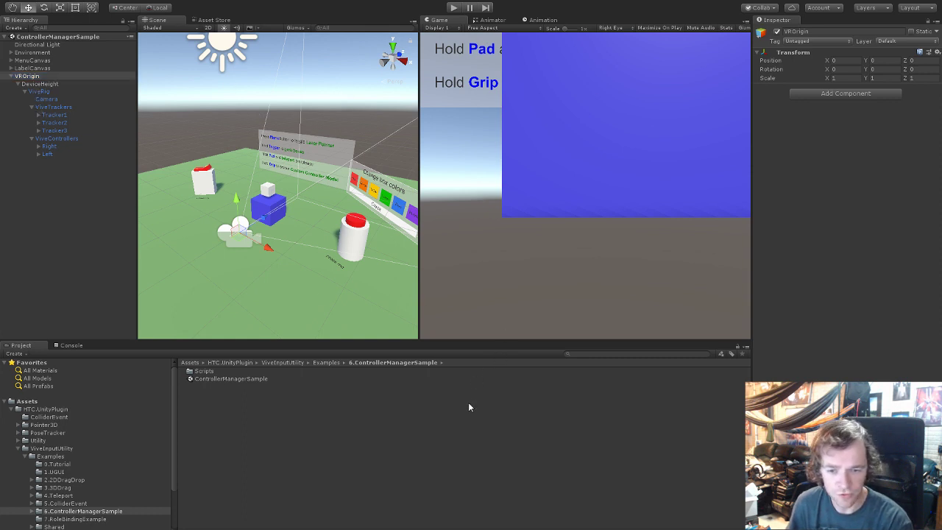
key("ctrl+z")
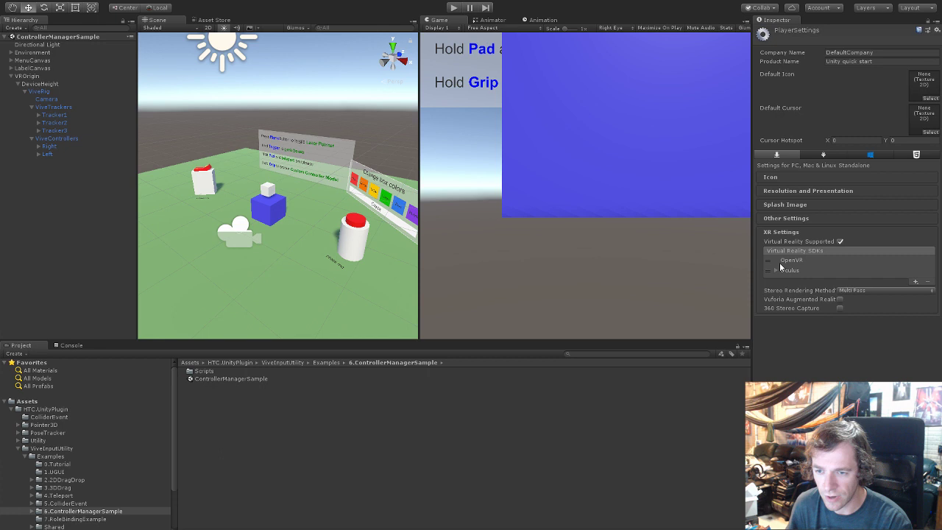
left_click(454, 8)
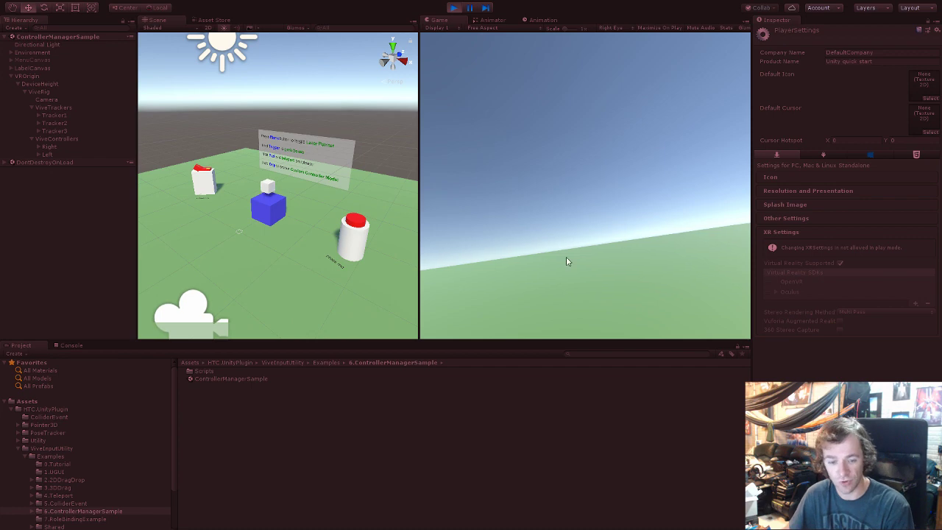
left_click(453, 8)
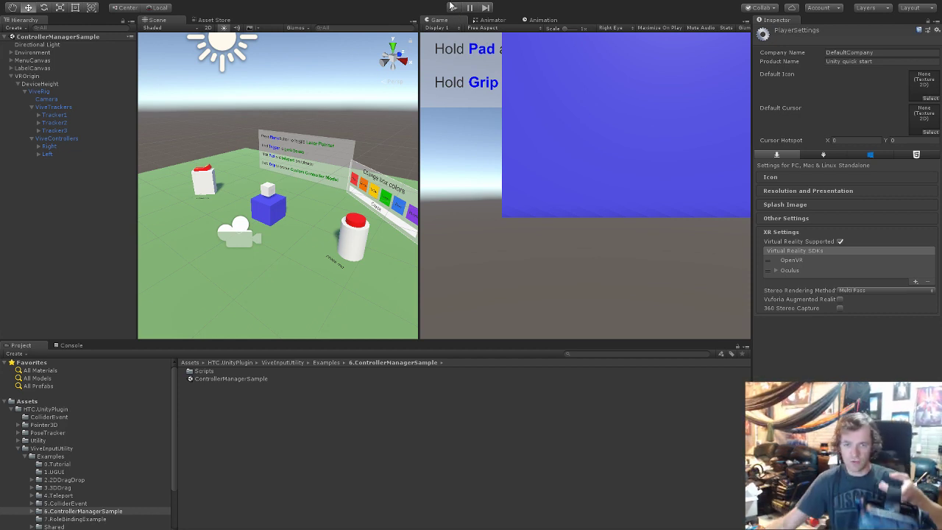
left_click(454, 10)
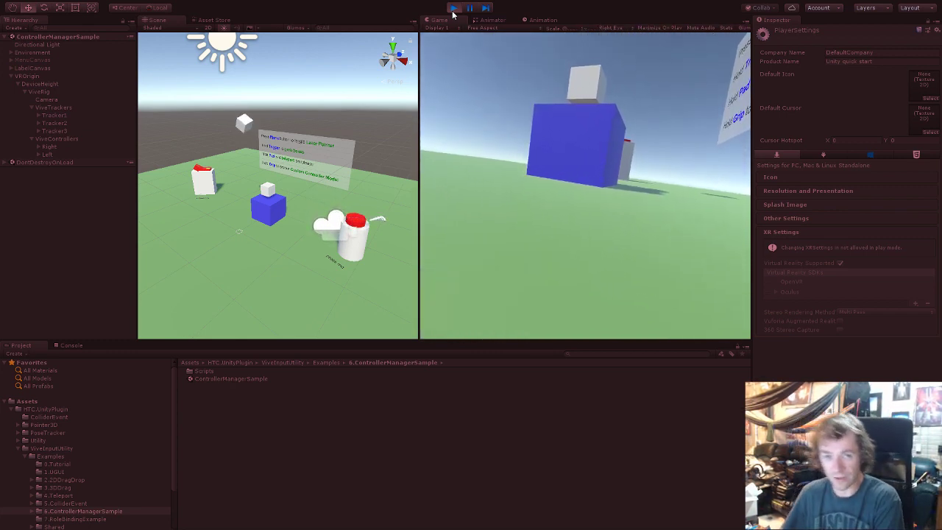
left_click(454, 8)
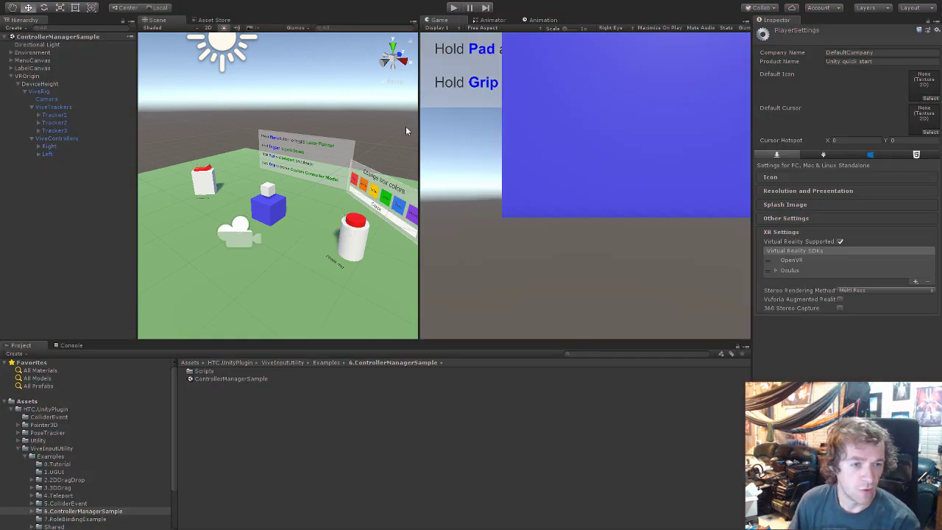
Step: Inspect the Floor, blue Table, Environment and Room objects, then start Play mode
scroll(243, 267, "up", 5)
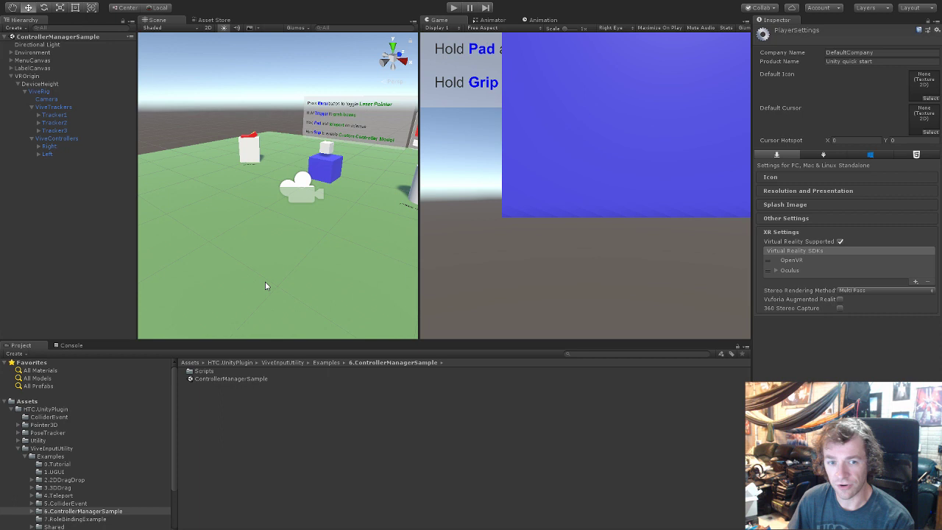
left_click(293, 266)
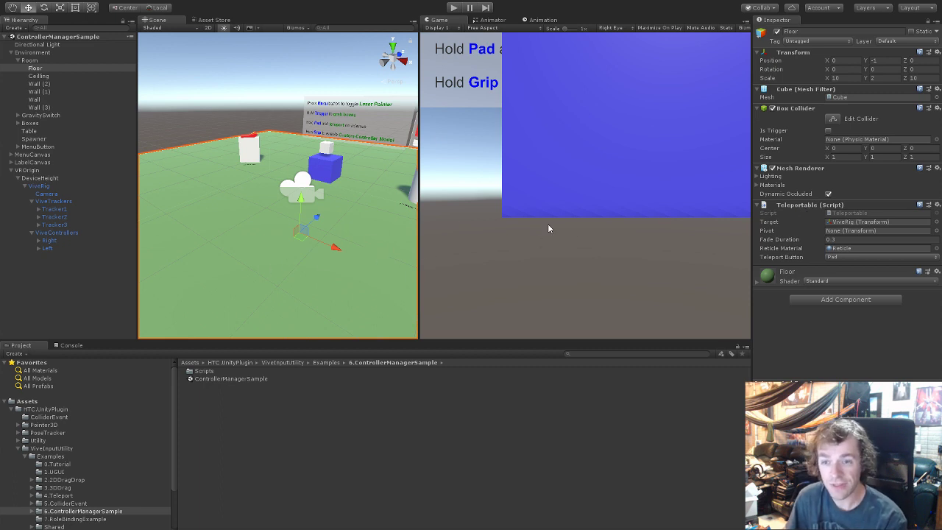
left_click(328, 171)
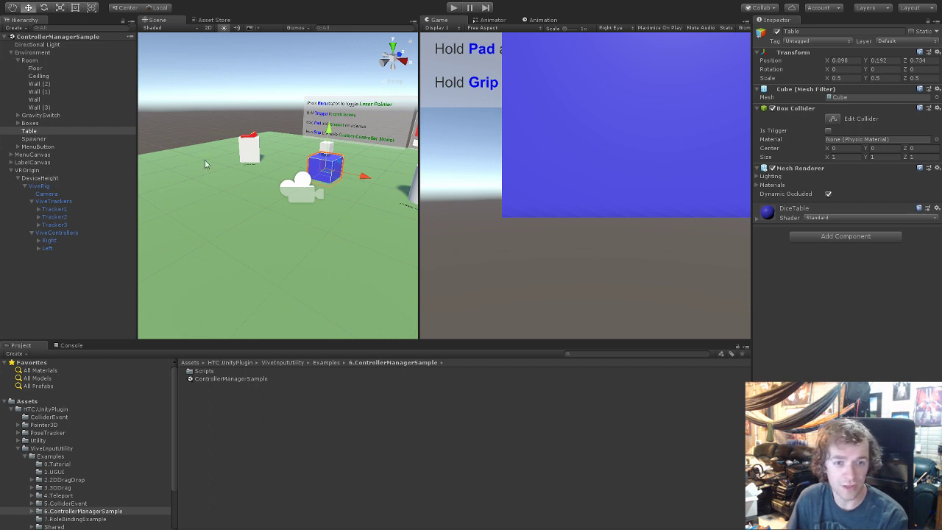
middle_click_drag(390, 228, 361, 236)
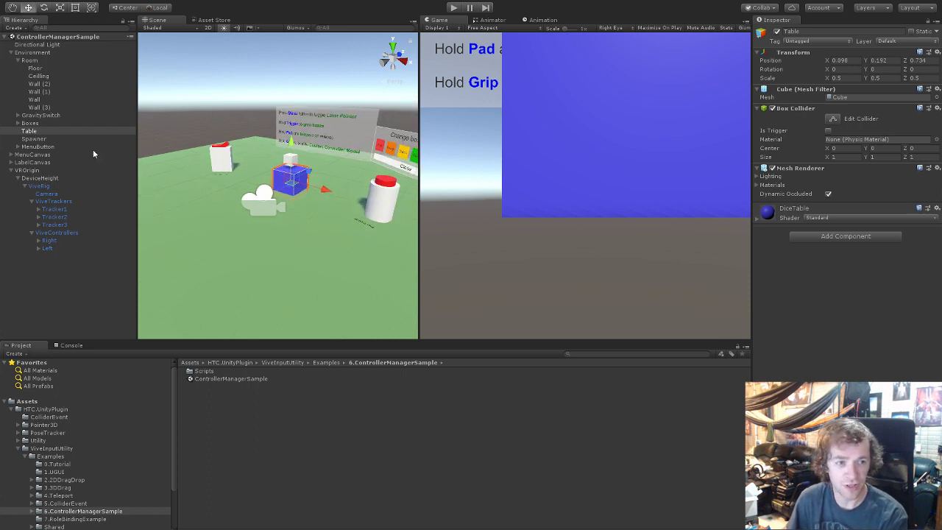
left_click(33, 53)
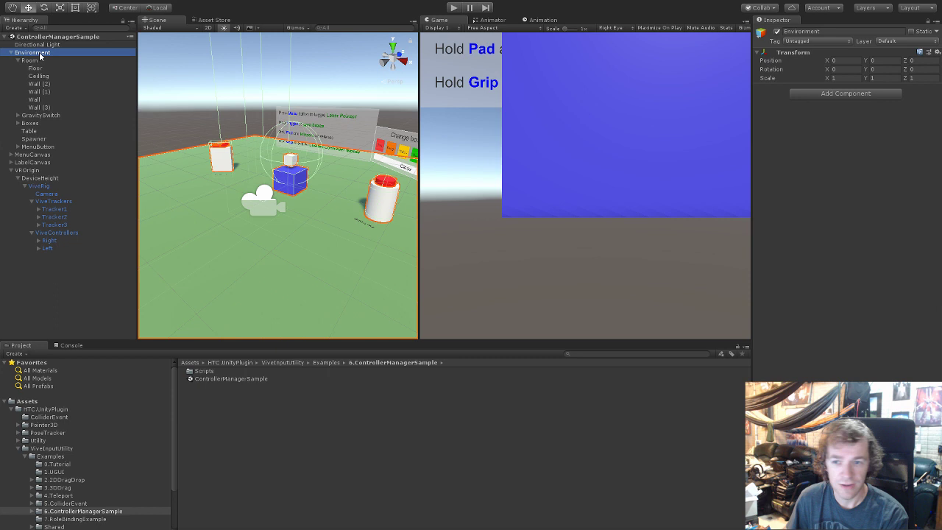
left_click(31, 60)
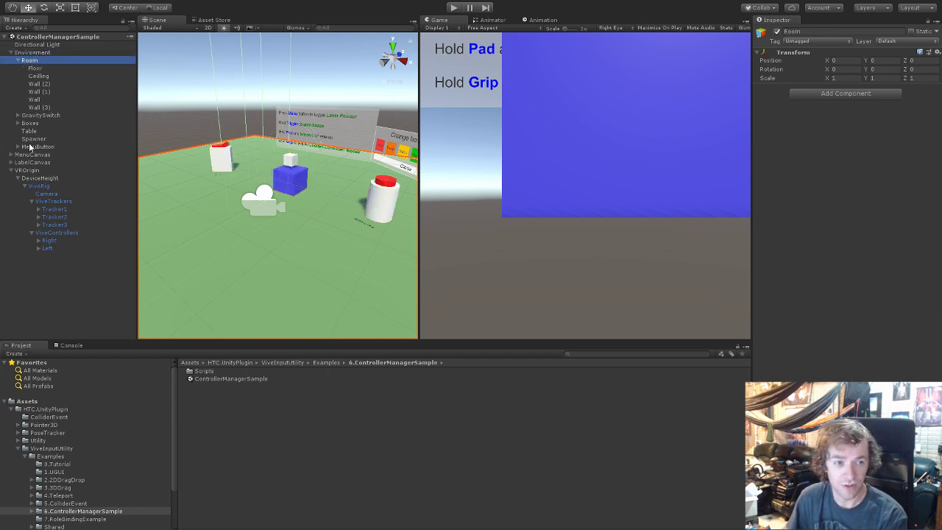
left_click(454, 9)
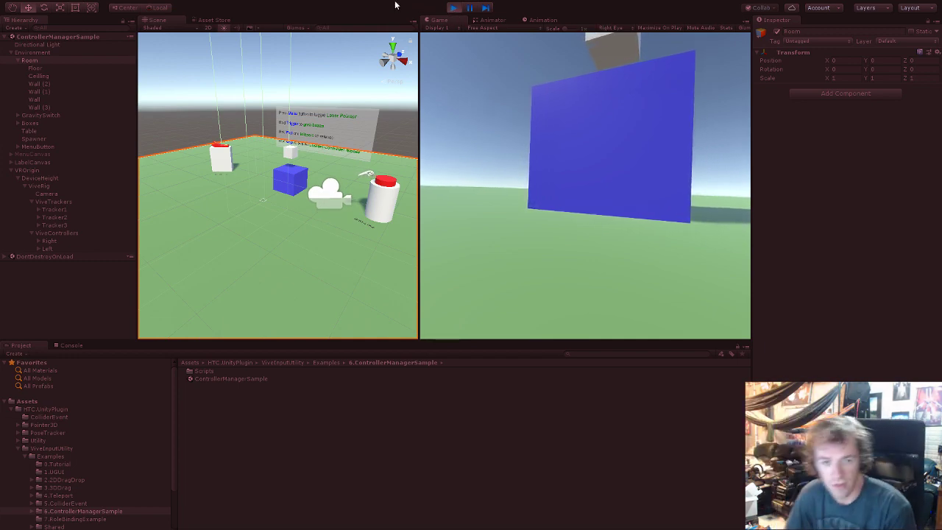
Step: Exit Play mode and pan the Scene view toward the small box on the table
left_click(455, 8)
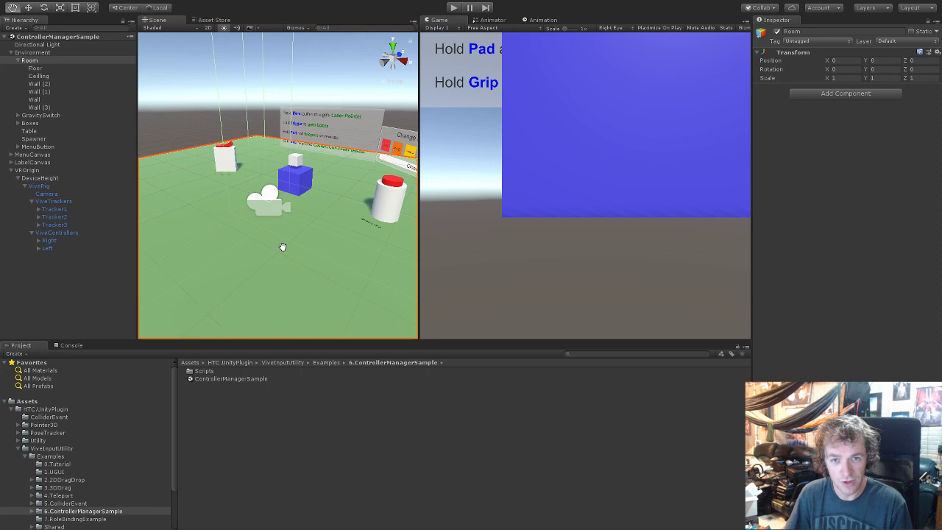
middle_click_drag(283, 246, 311, 237)
Step: Select the small box Cube and read its Basic Grabbable Trigger button and OnGrabbed/OnRelease events
left_click(336, 149)
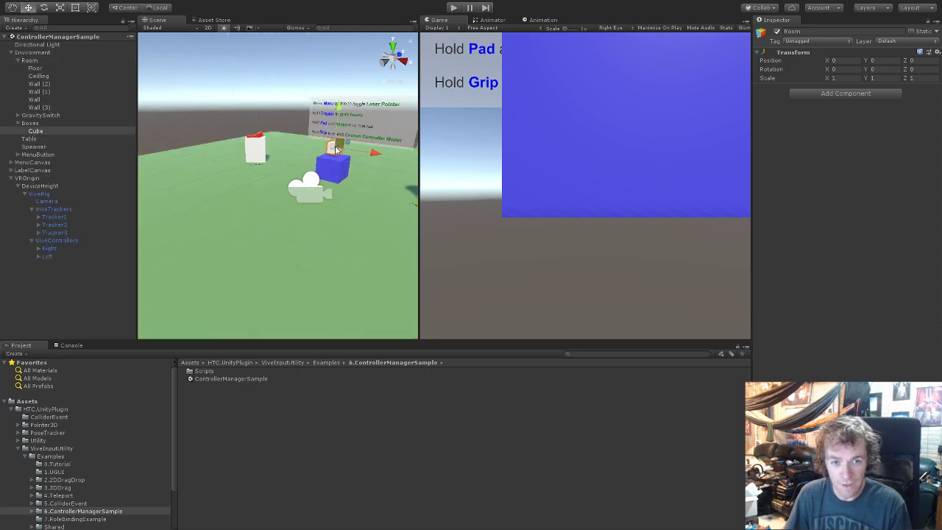
scroll(373, 206, "down", 5)
scroll(348, 234, "up", 7)
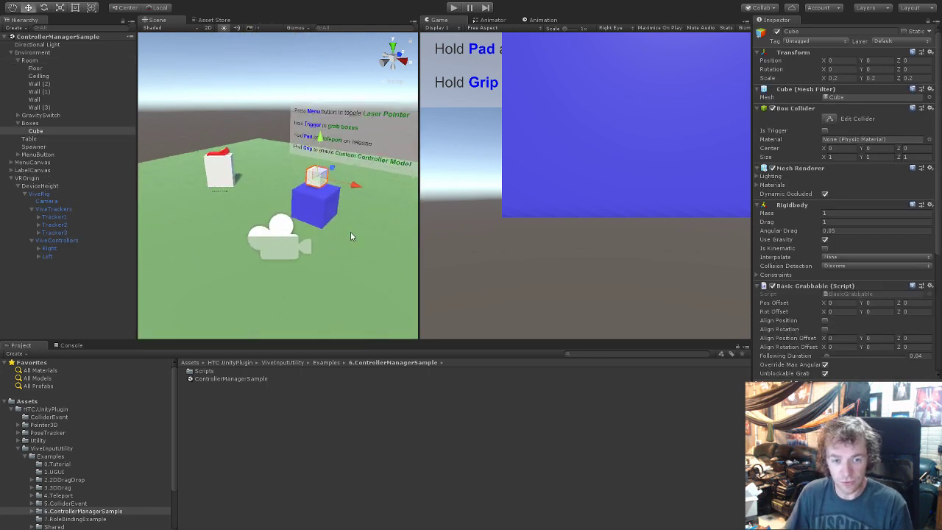
scroll(350, 231, "up", 5)
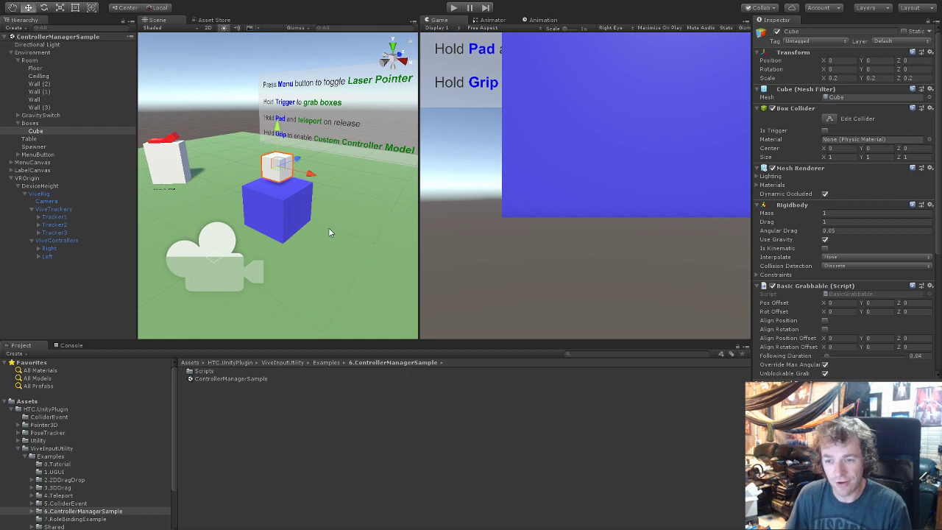
scroll(821, 313, "down", 4)
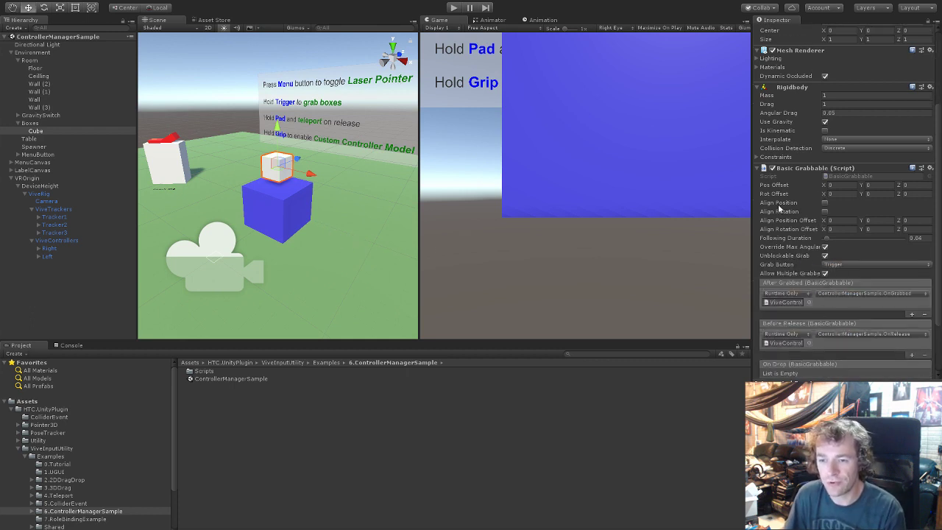
left_click_drag(749, 200, 641, 191)
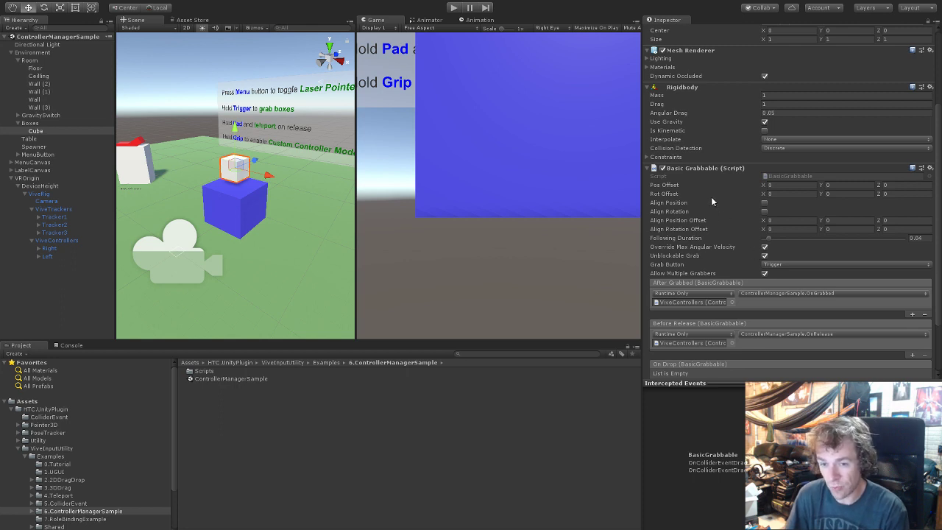
scroll(712, 200, "down", 3)
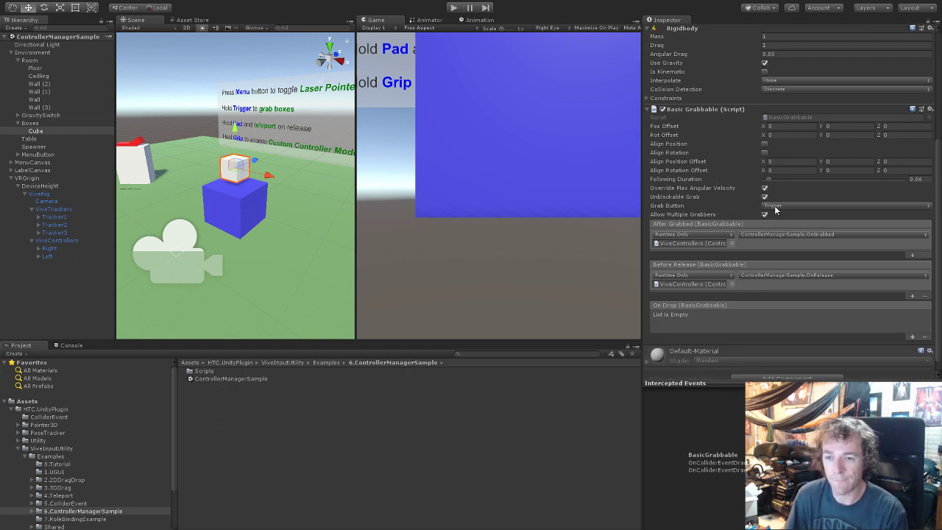
left_click(748, 209)
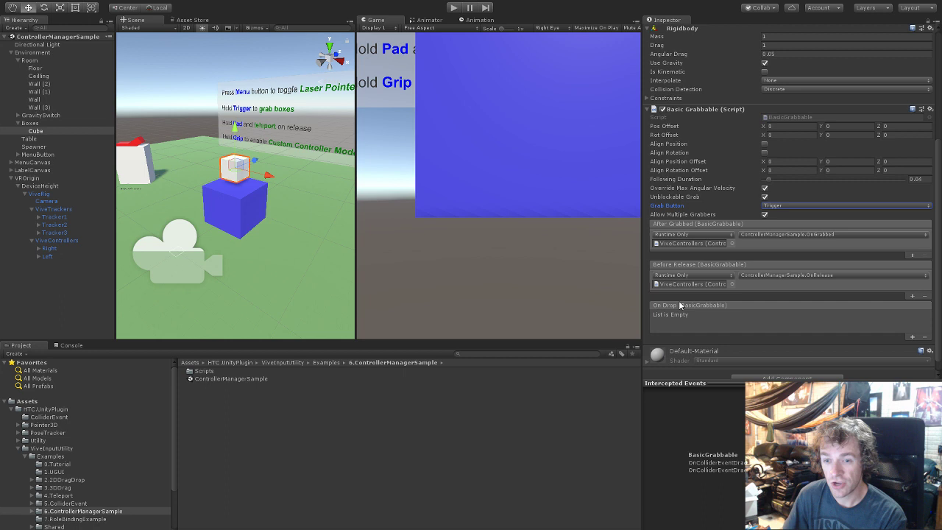
scroll(759, 131, "up", 3)
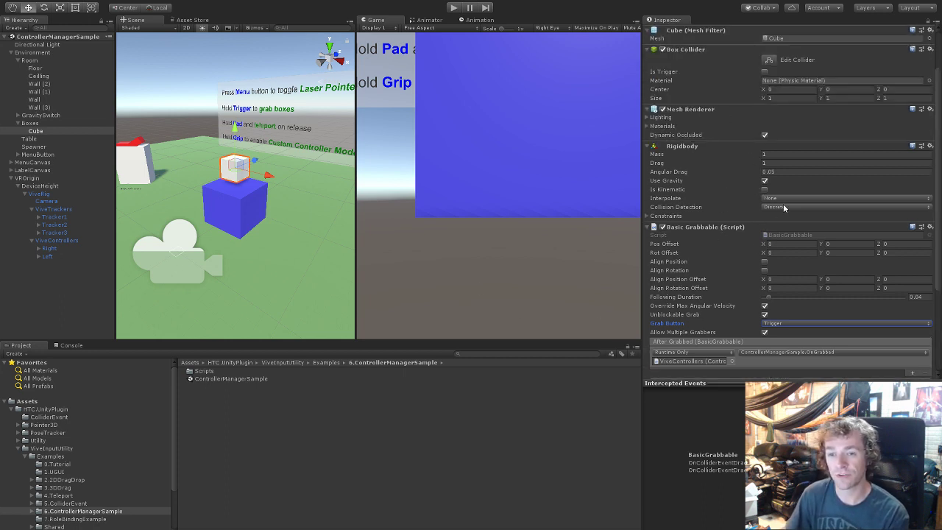
scroll(729, 148, "up", 2)
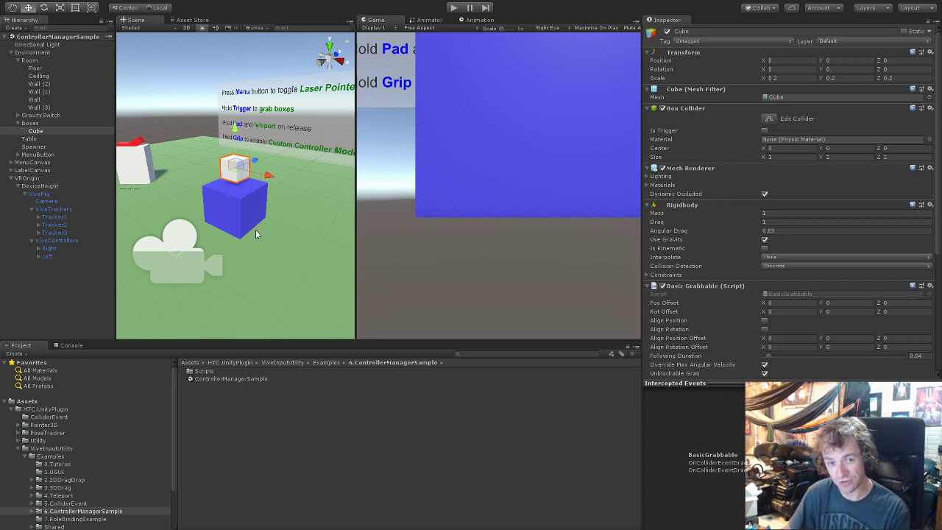
scroll(761, 271, "down", 5)
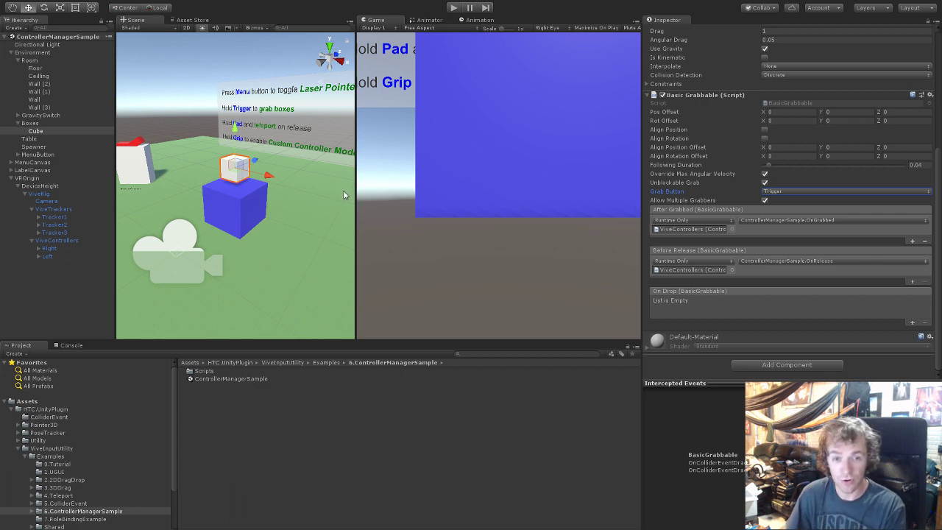
Step: Enlarge the Scene view, then collapse the VROrigin and Environment branches in the Hierarchy
left_click_drag(353, 192, 420, 195)
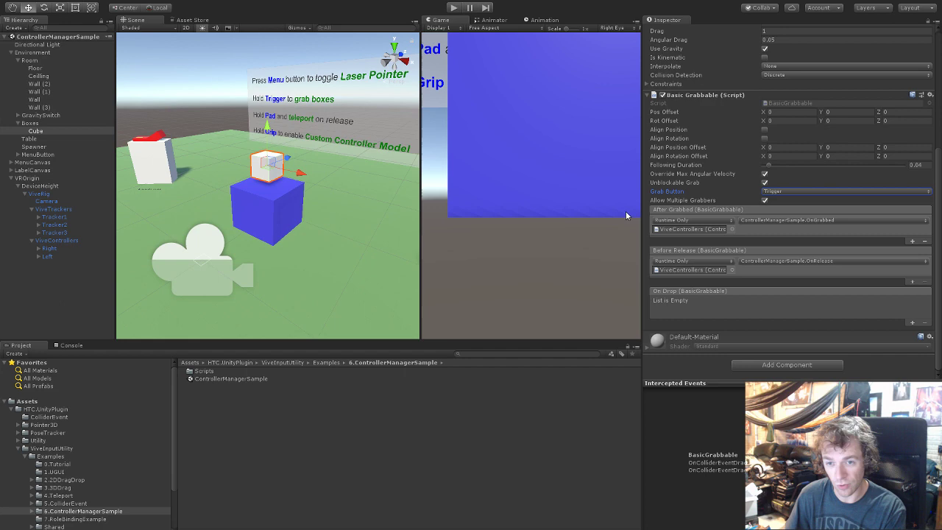
left_click_drag(644, 211, 786, 213)
scroll(356, 233, "down", 3)
mouse_move(356, 234)
left_mouse_down("alt")
mouse_move(389, 233)
mouse_move(356, 233)
left_mouse_up("alt")
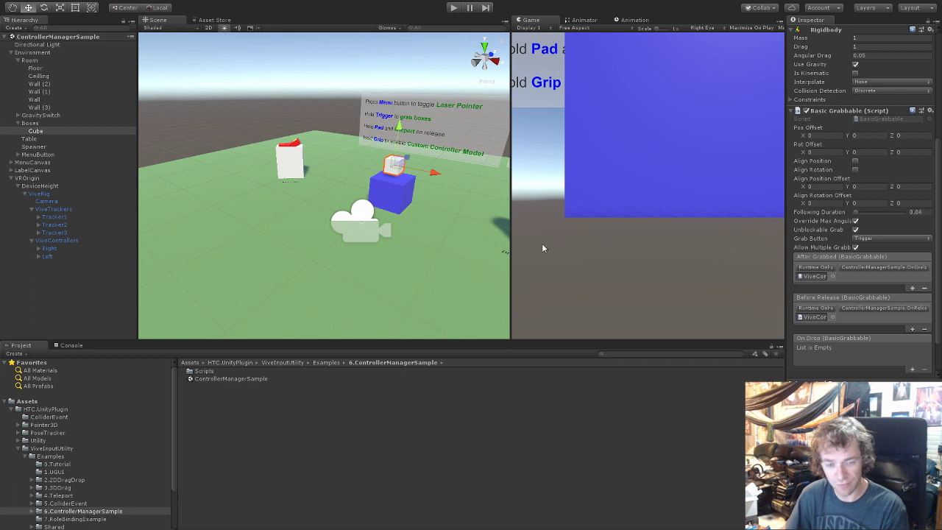
scroll(359, 244, "down", 3)
left_click_drag(305, 261, 316, 248, "alt")
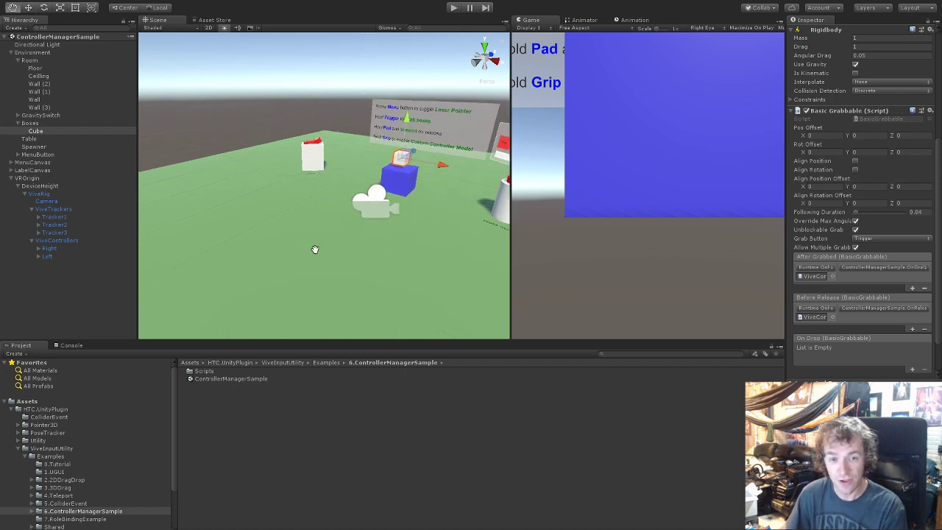
scroll(349, 234, "up", 3)
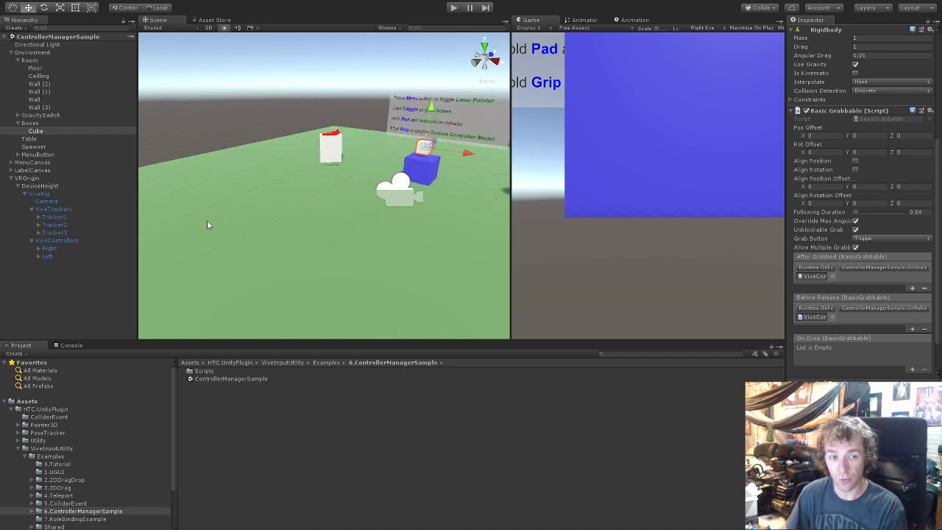
left_click(11, 178)
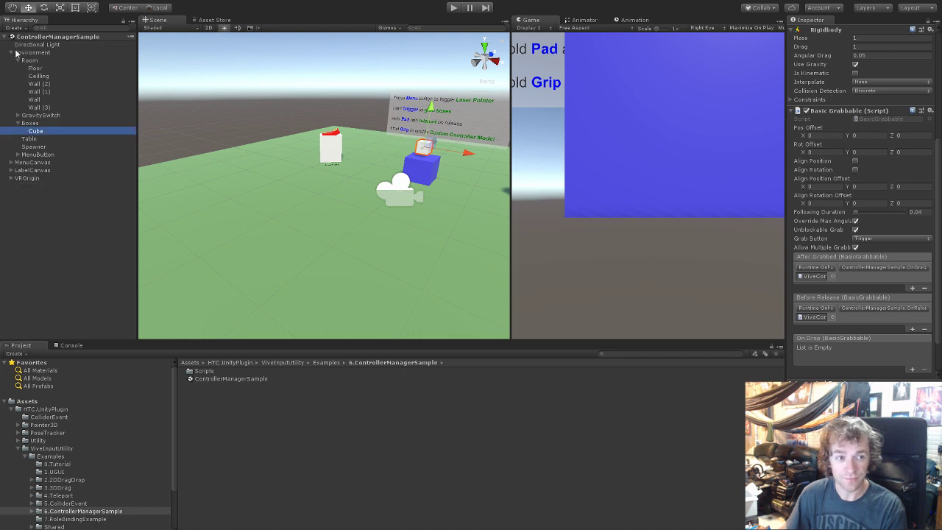
left_click(11, 52)
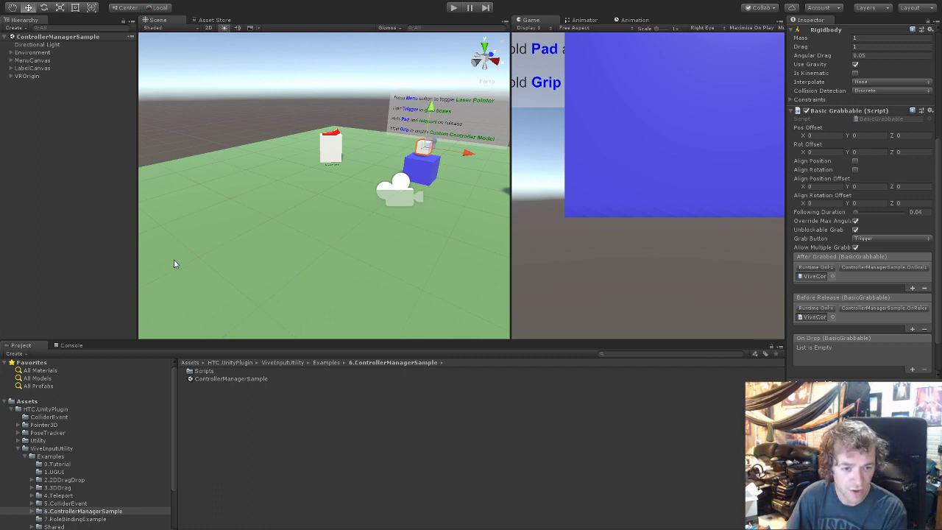
Step: Move the inner Boxes Cube to the Hierarchy root and reset its position and scale
left_click(228, 244)
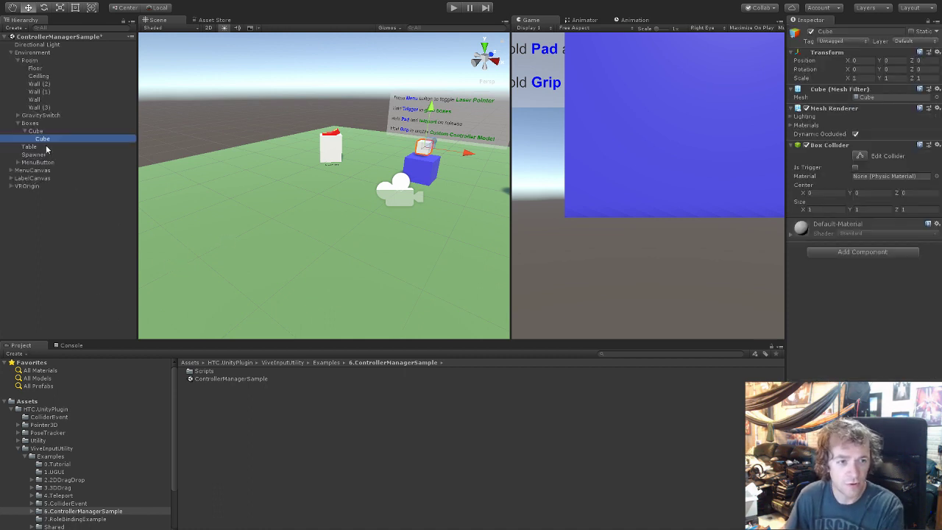
left_click_drag(43, 143, 44, 193)
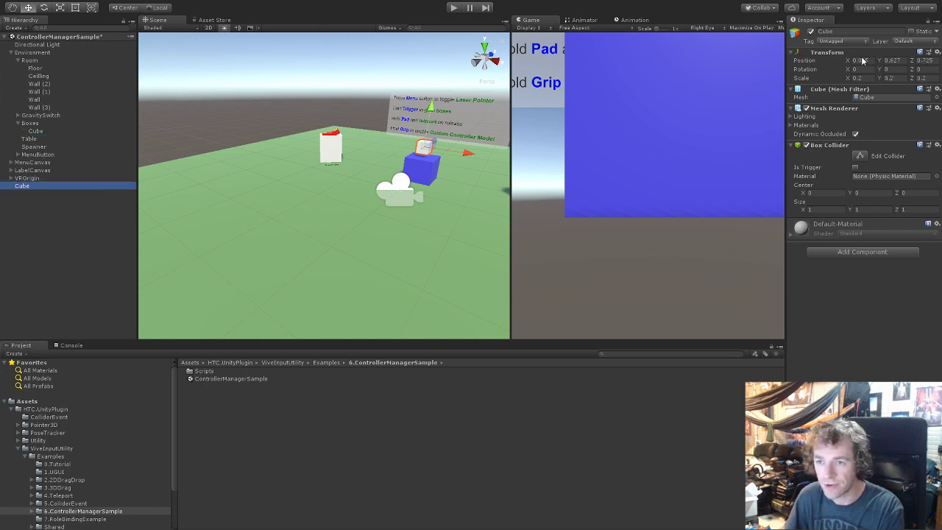
left_click(928, 53)
left_click(914, 81)
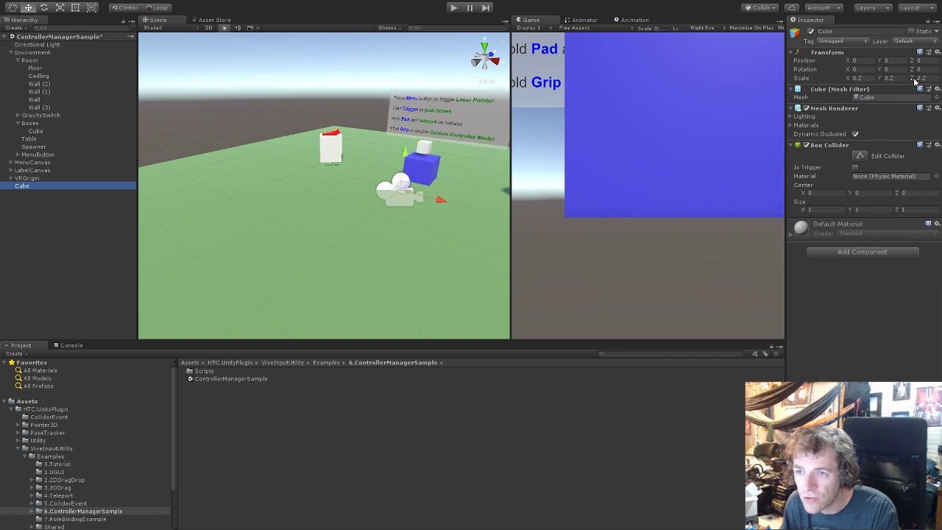
left_click(937, 54)
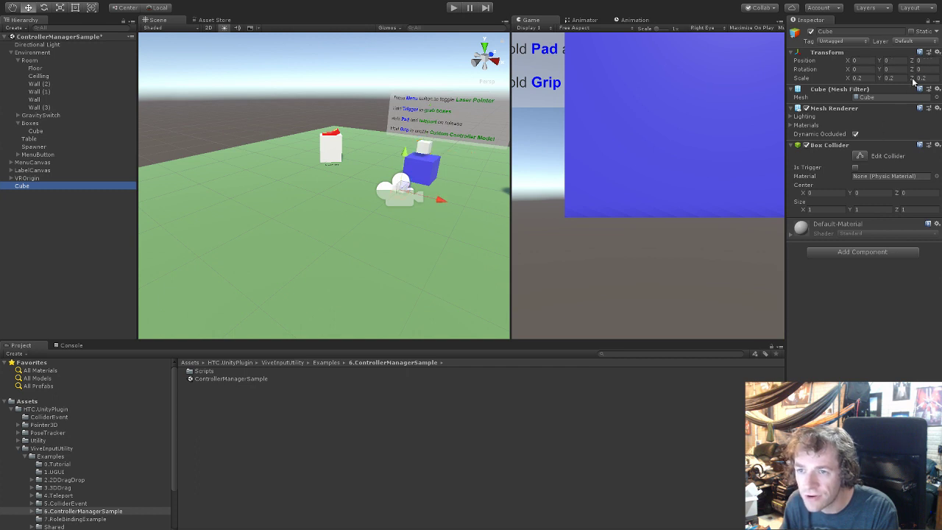
left_click(887, 153)
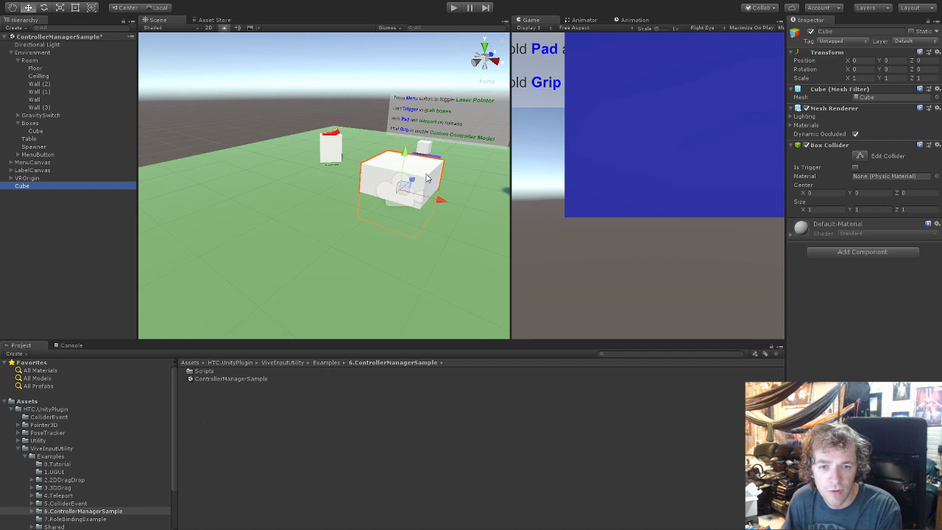
Step: Bring the cube toward the camera and lower it near the floor, ready for scaling
left_click_drag(419, 184, 323, 232)
key("e")
key("r")
key("w")
left_click_drag(339, 168, 387, 182)
key("e")
key("r")
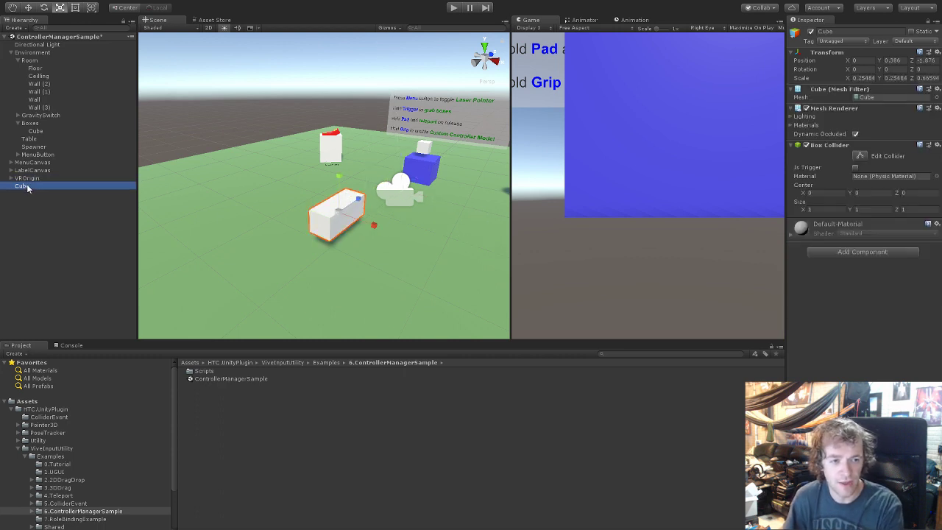
Step: Duplicate the flat Cube, then raise, shrink and slide the copy Cube (1) back along it
key("ctrl+d")
key("e")
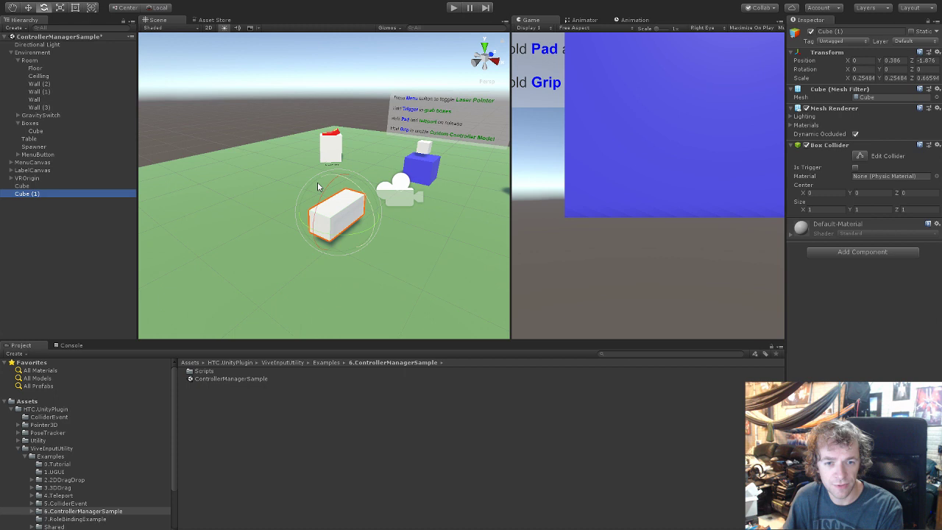
key("w")
left_click_drag(339, 179, 332, 222)
key("r")
key("w")
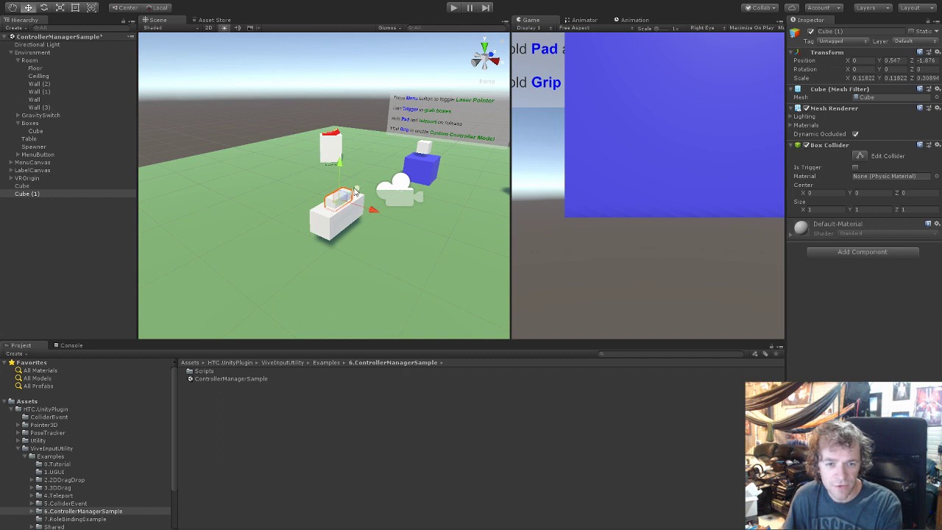
left_click_drag(355, 191, 245, 203)
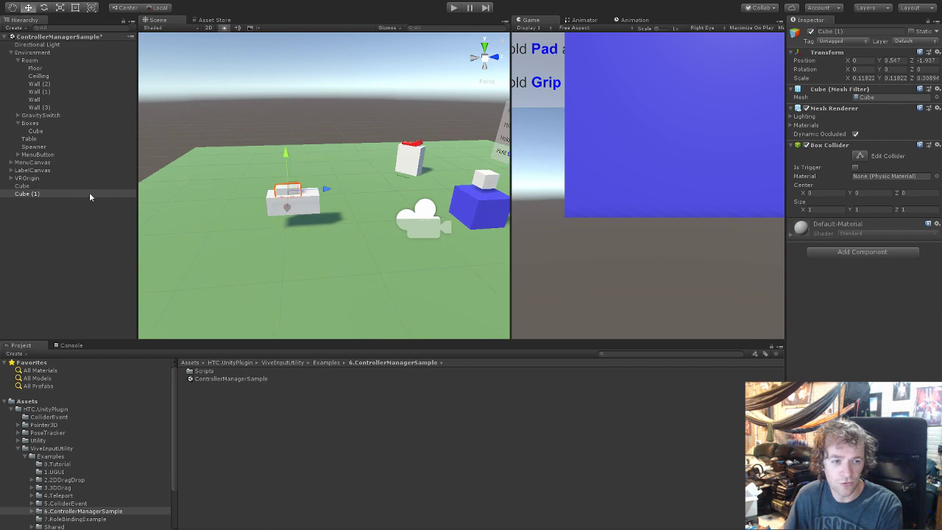
Step: Parent Cube (1) under Cube and lower the flat Cube toward the floor
left_click(24, 195)
left_click(23, 186)
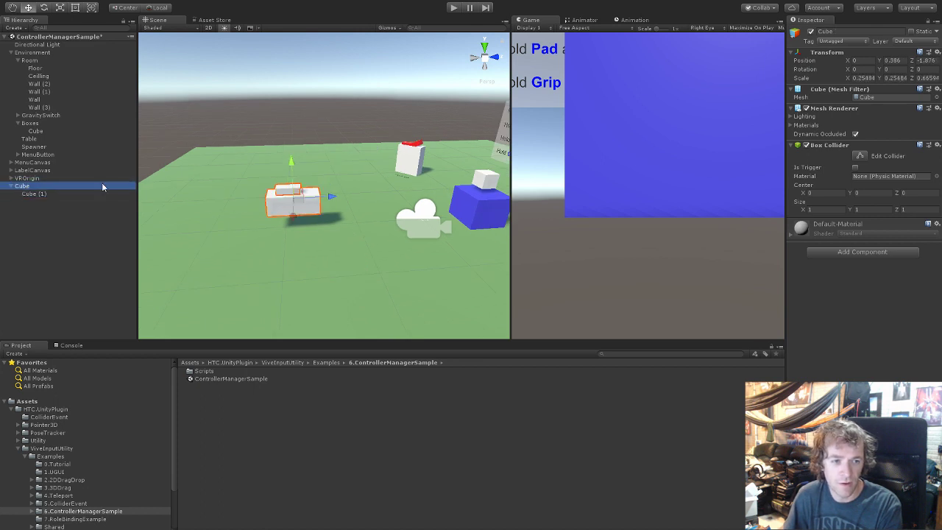
left_click_drag(294, 172, 292, 182)
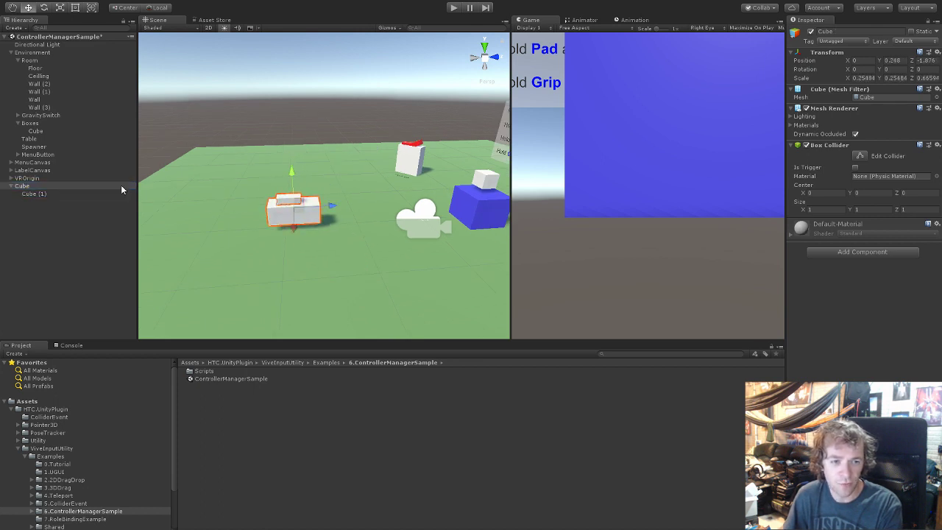
Step: Collapse Cube and load the RoleBindingExample scene from Examples/7.RoleBindingExample into the Hierarchy
left_click(7, 187)
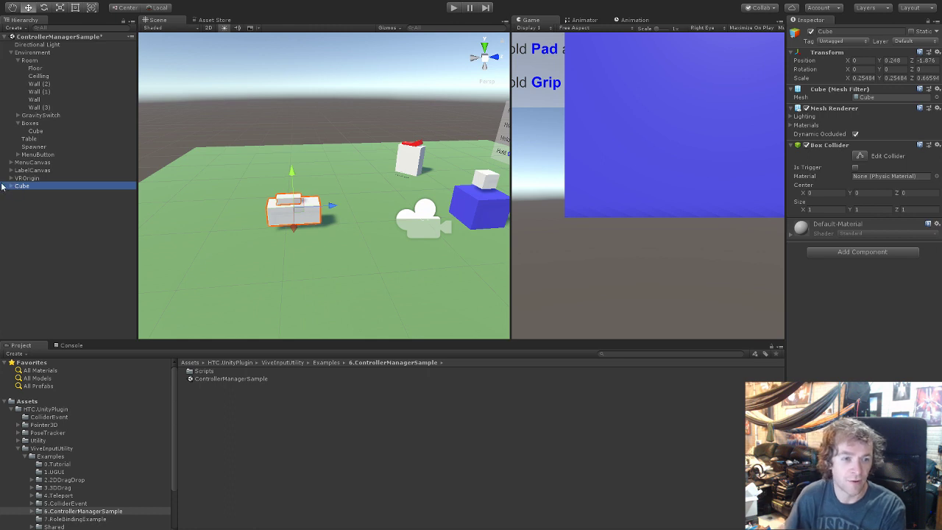
scroll(103, 467, "down", 3)
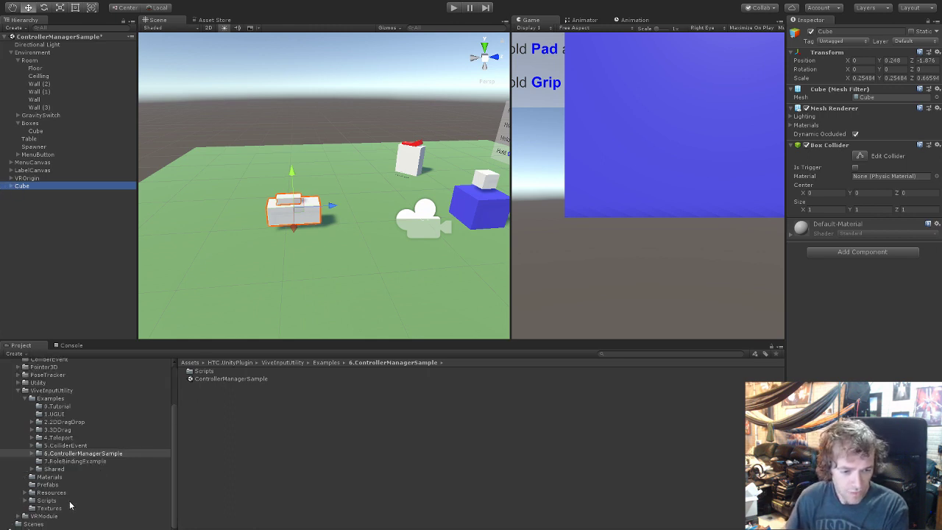
left_click(74, 461)
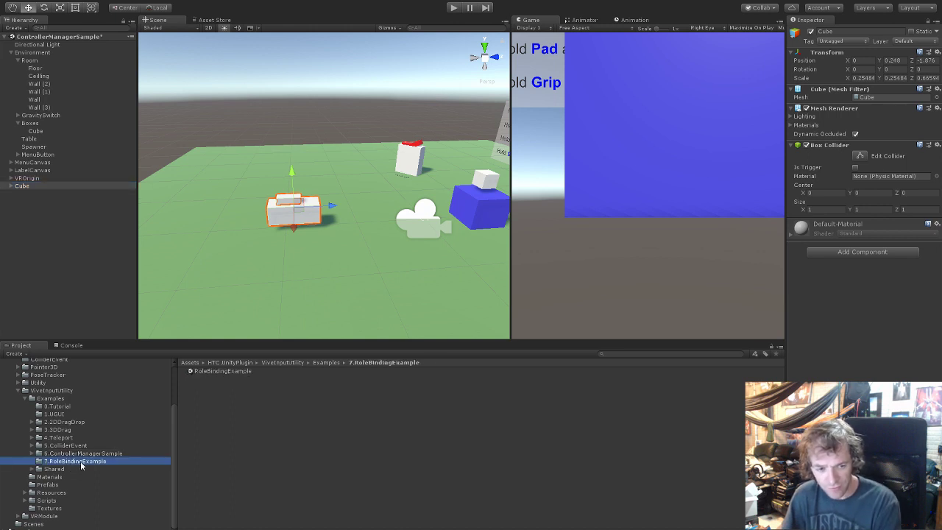
left_click(225, 371)
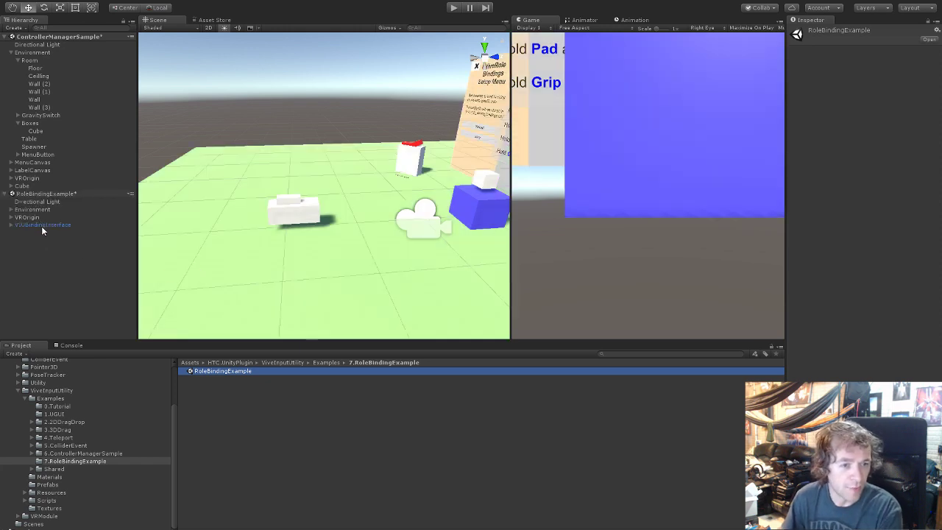
Step: Move VIUBindingInterface into ControllerManagerSample and remove the RoleBindingExample scene
left_click_drag(42, 225, 38, 193)
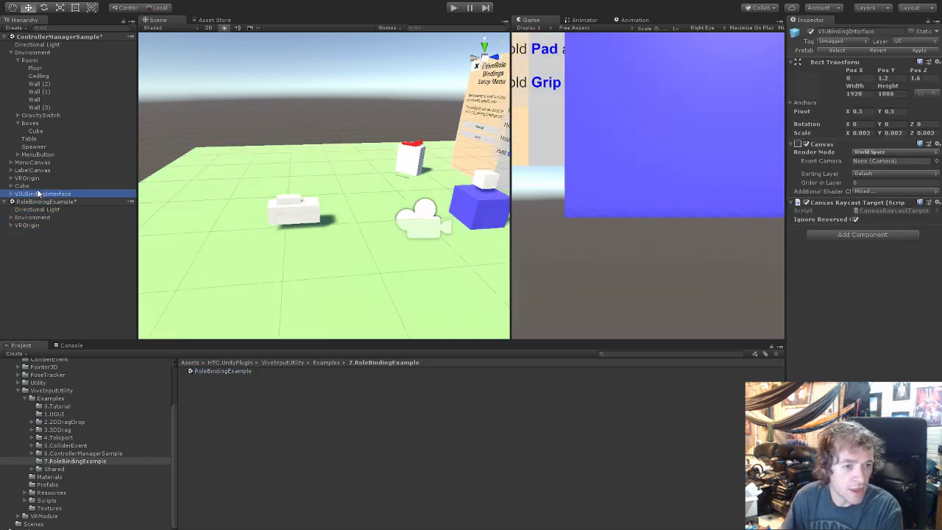
left_click(34, 202)
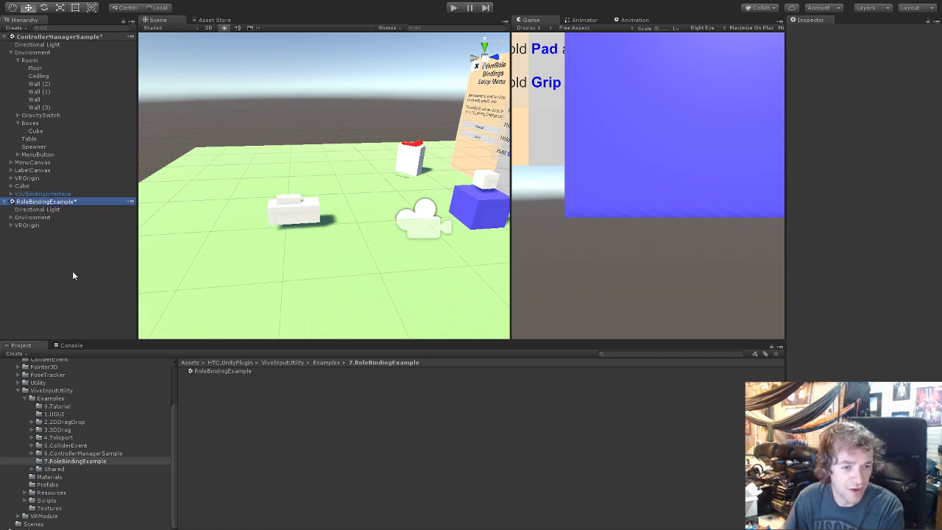
key("Delete")
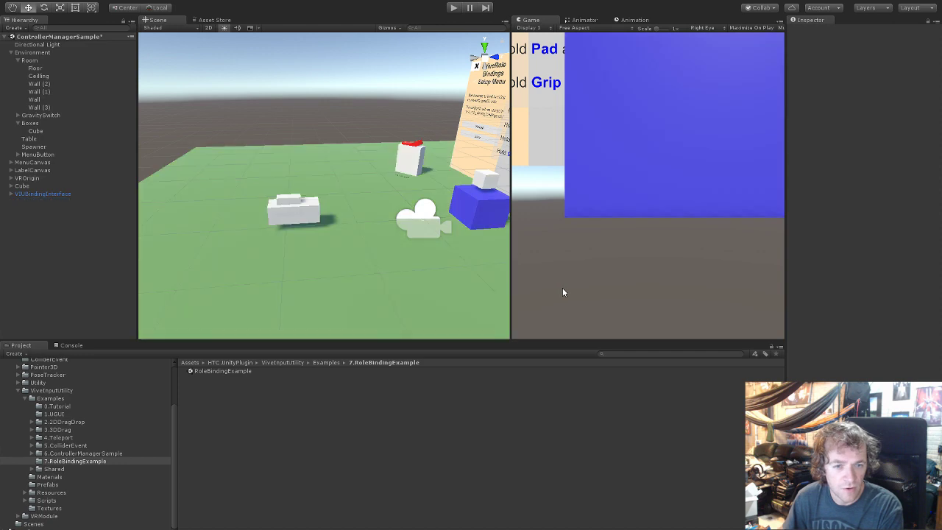
Step: Place the VIUBindingInterface panel beside the play area, turned about -86.5° on Y
right_click_drag(350, 257, 494, 223)
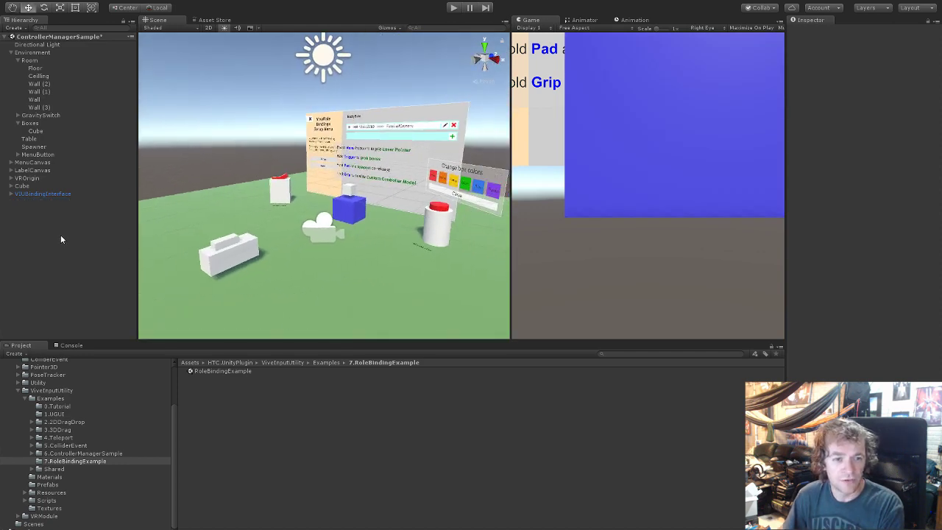
left_click(33, 195)
left_click_drag(371, 155, 326, 190)
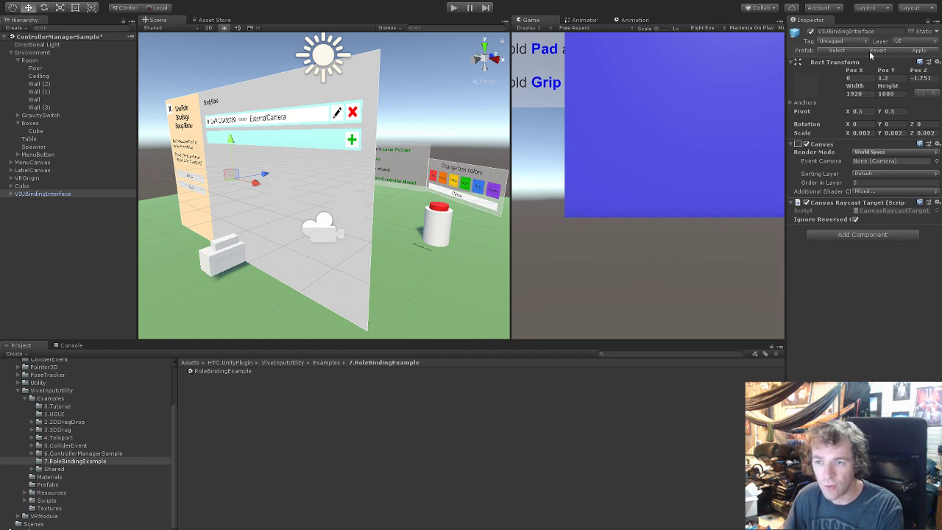
key("e")
left_click_drag(246, 189, 243, 187)
key("w")
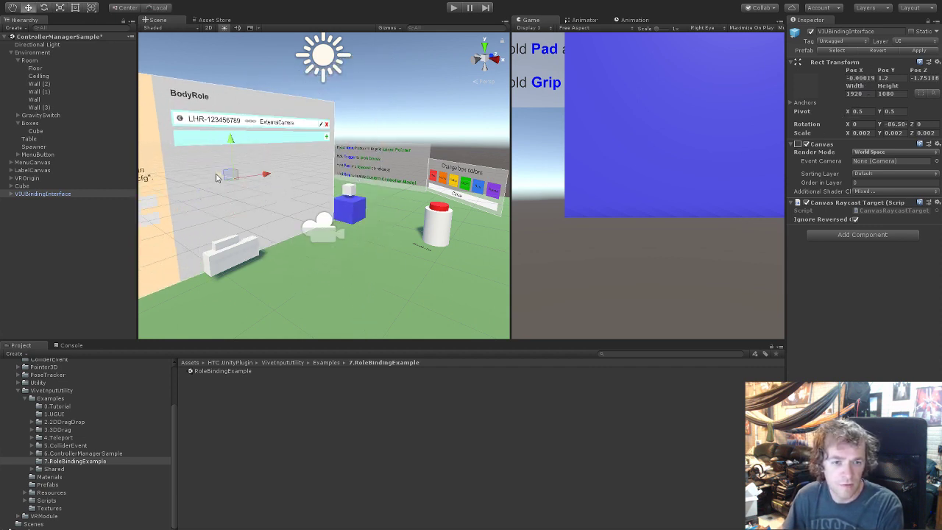
right_click_drag(242, 186, 140, 199)
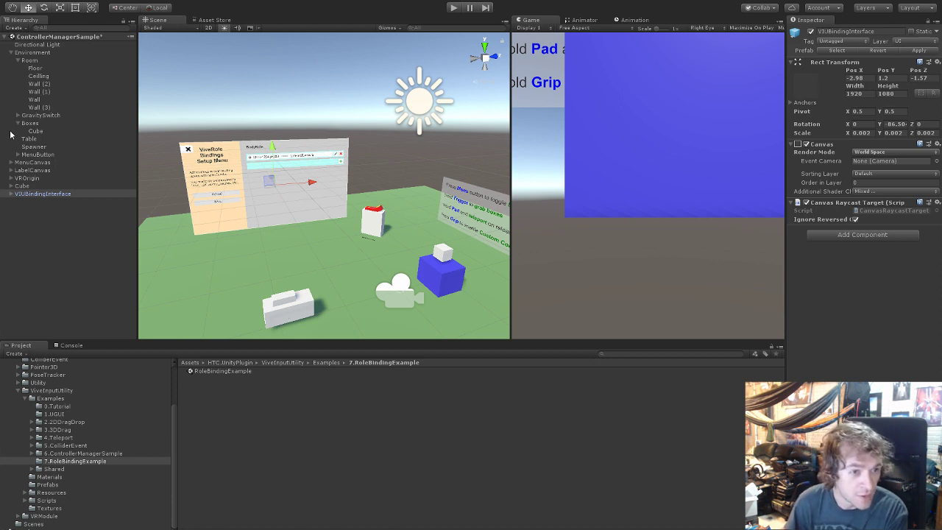
Step: Expand VROrigin, Tracker1 and DeviceTracker in the Hierarchy and select the Cube
left_click(16, 179)
left_click(10, 178)
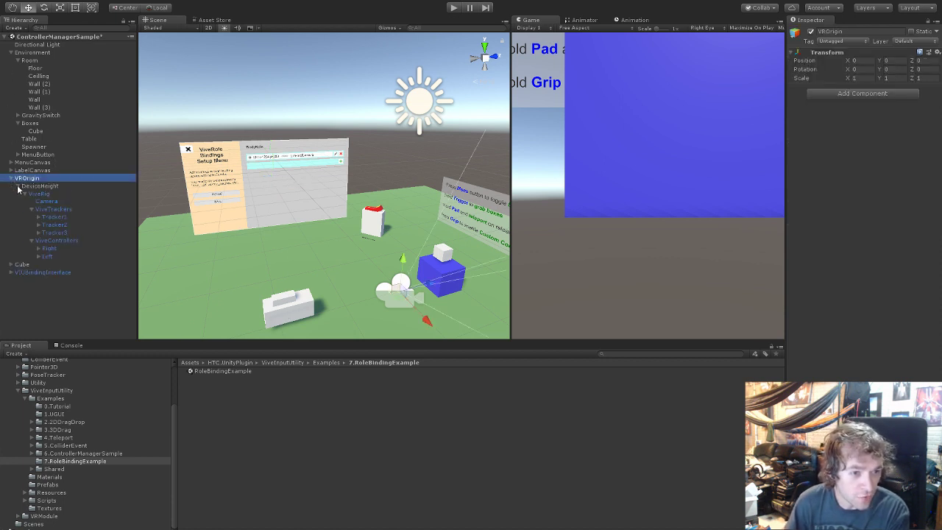
left_click(38, 217)
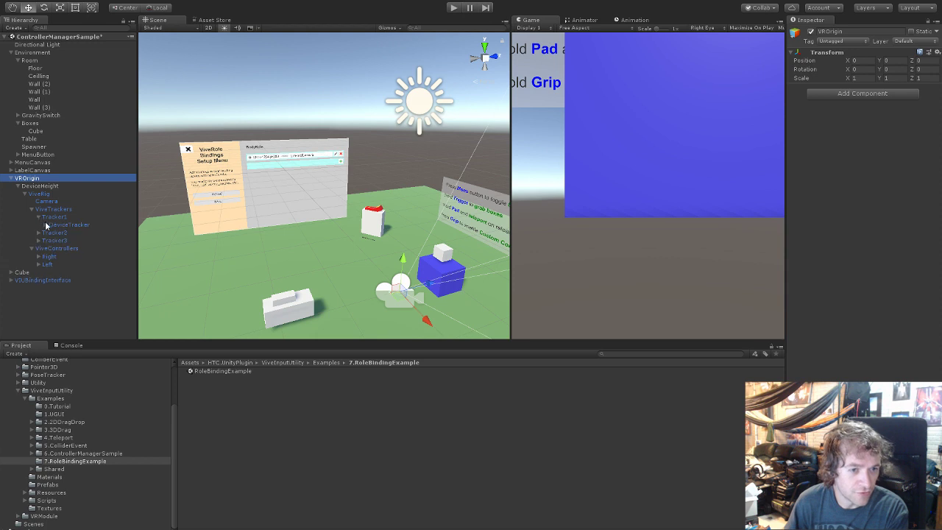
left_click(46, 225)
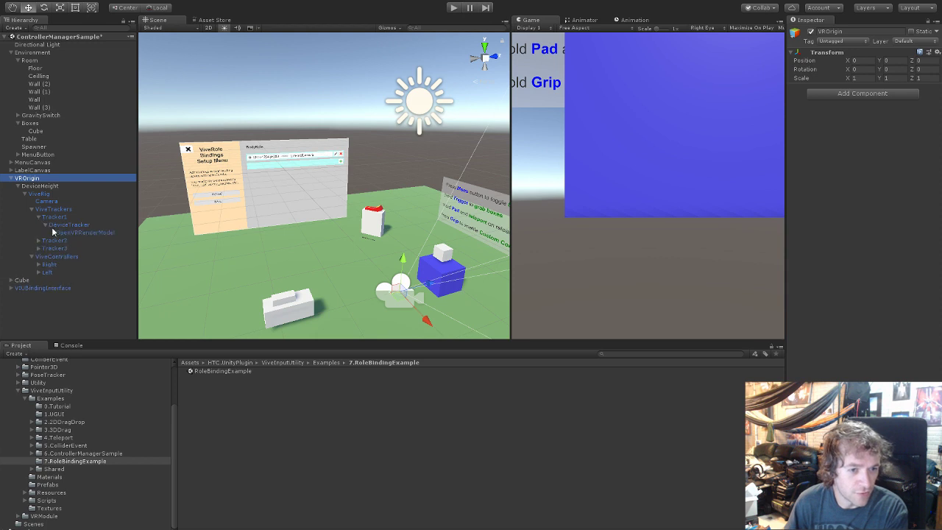
left_click(22, 280)
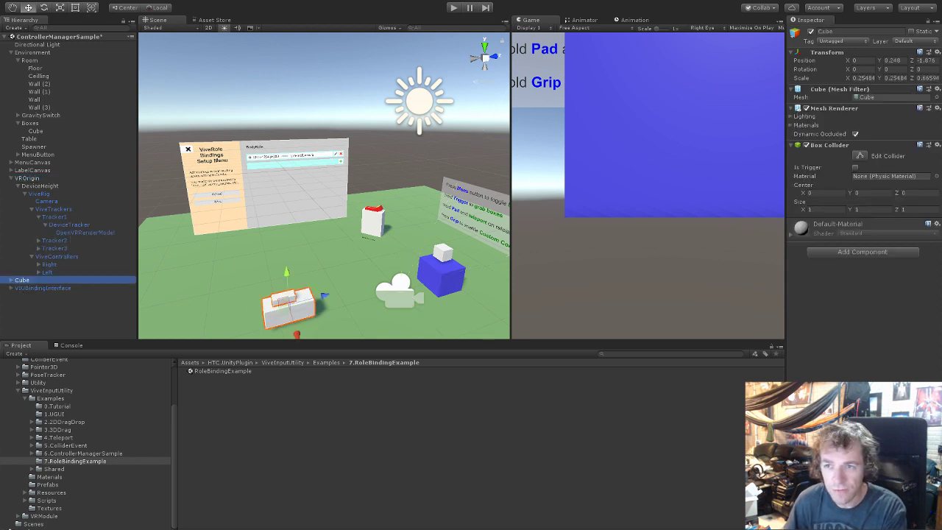
Step: Rename Cube to 'Vehicle', parent it under DeviceTracker, and start Play mode
left_click(836, 31)
type("Vehicle")
key("Return")
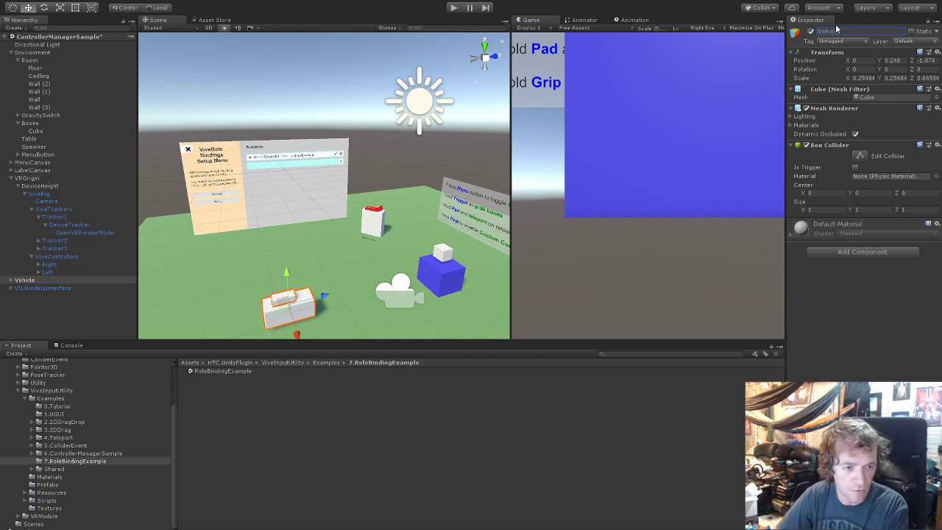
left_click_drag(39, 281, 65, 231)
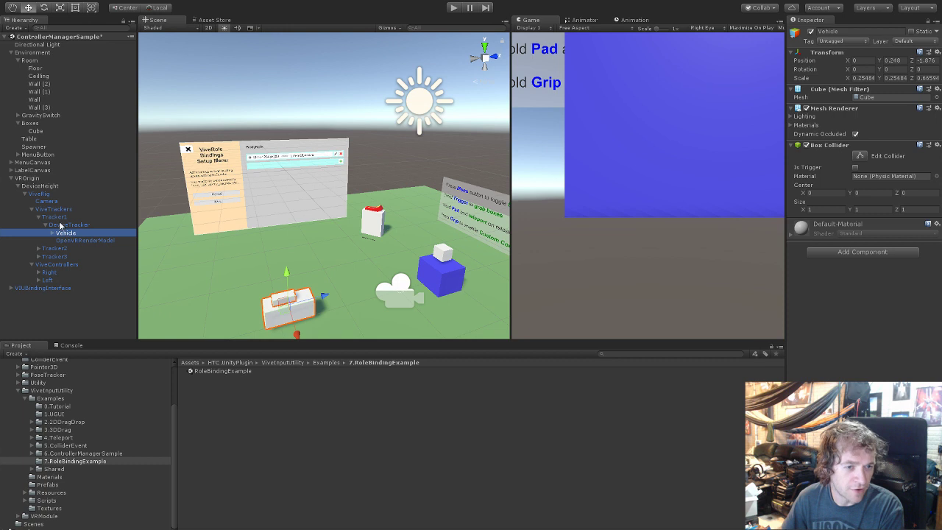
left_click(60, 217)
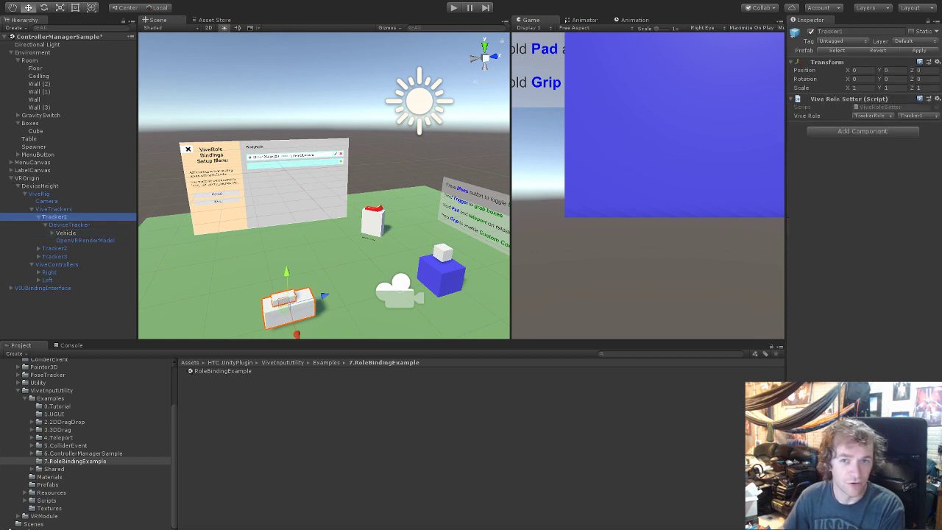
left_click(456, 8)
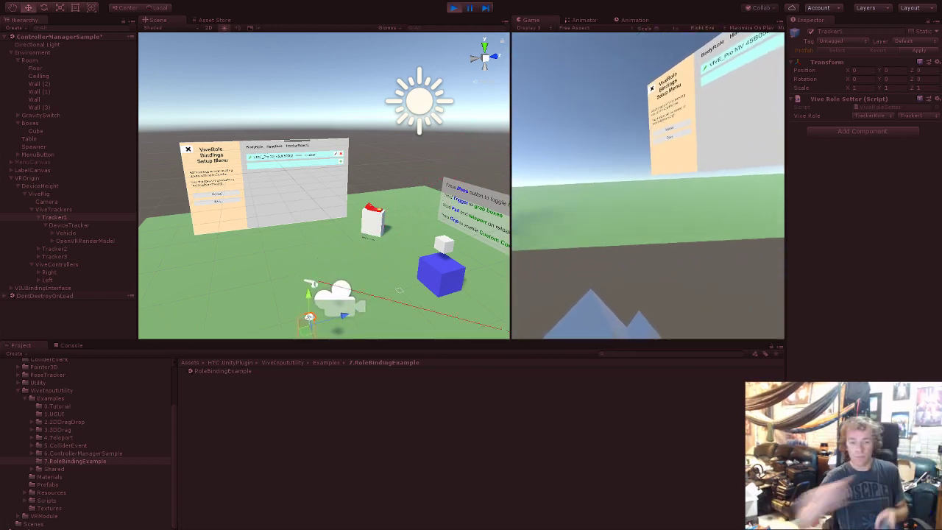
Step: Stop Play mode, deactivate the VIUBindingInterface canvas, and play the scene again
key("ctrl+p")
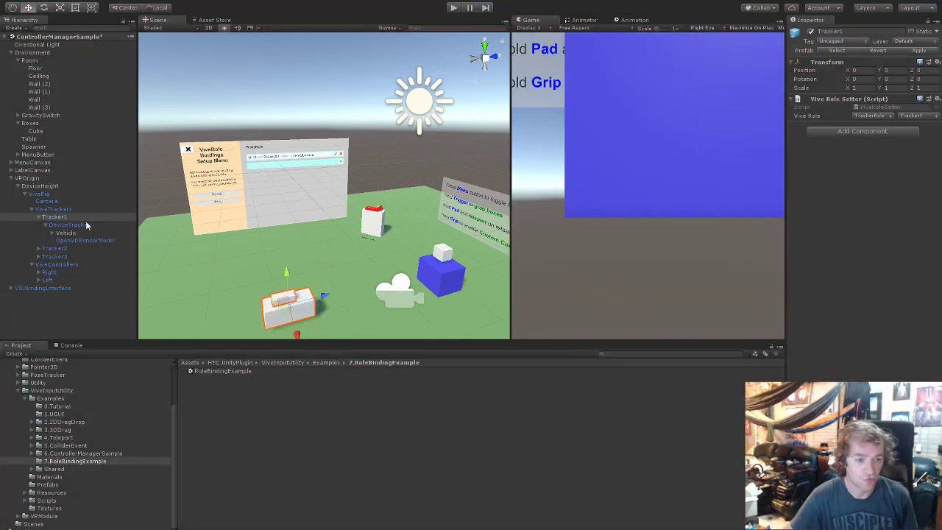
left_click(37, 288)
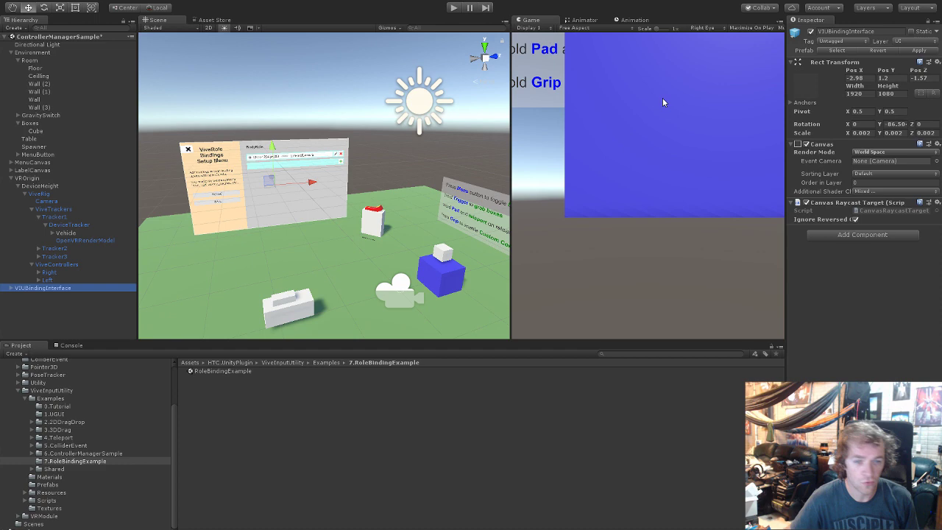
left_click(811, 32)
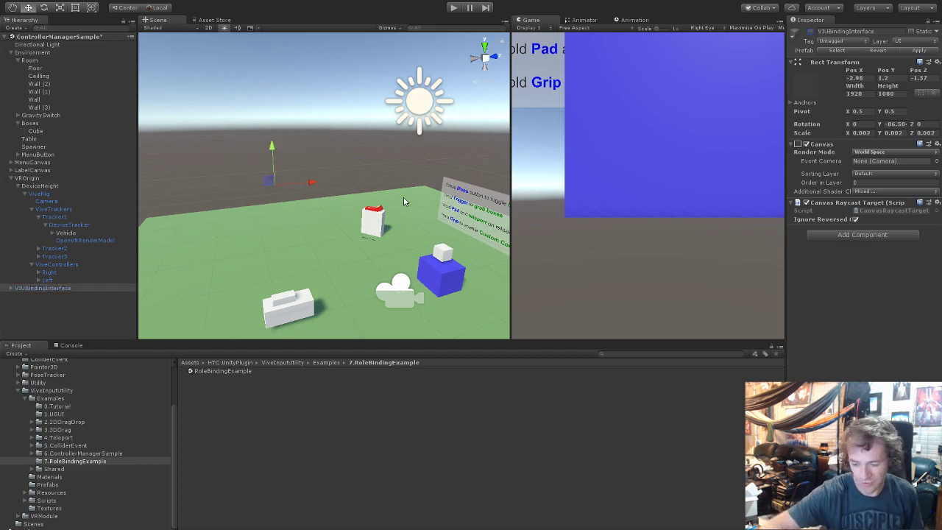
left_click(453, 7)
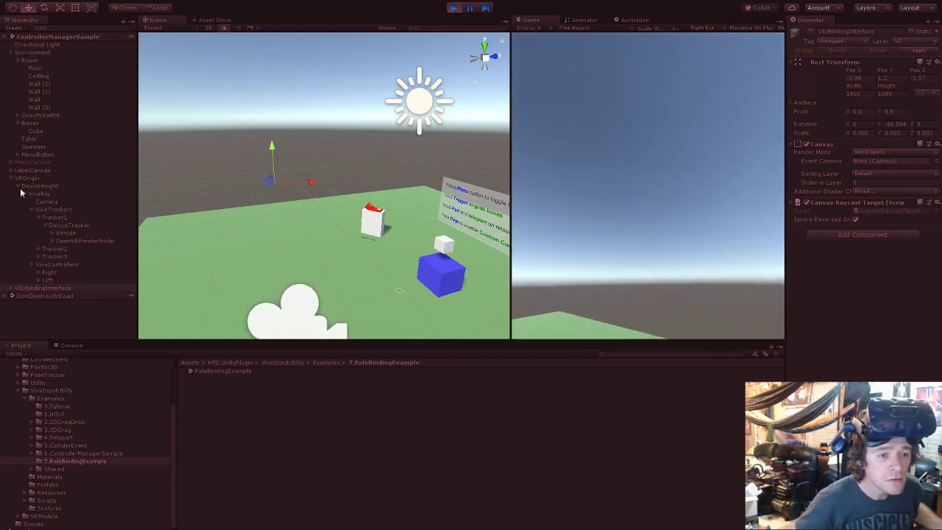
Step: Reactivate the VIUBindingInterface canvas while Play mode is running
left_click(57, 219)
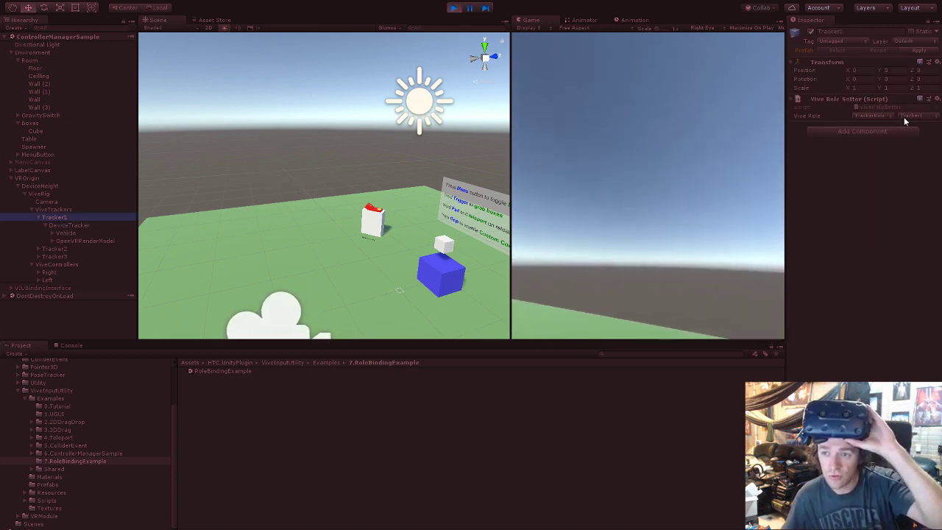
left_click(41, 288)
left_click(809, 32)
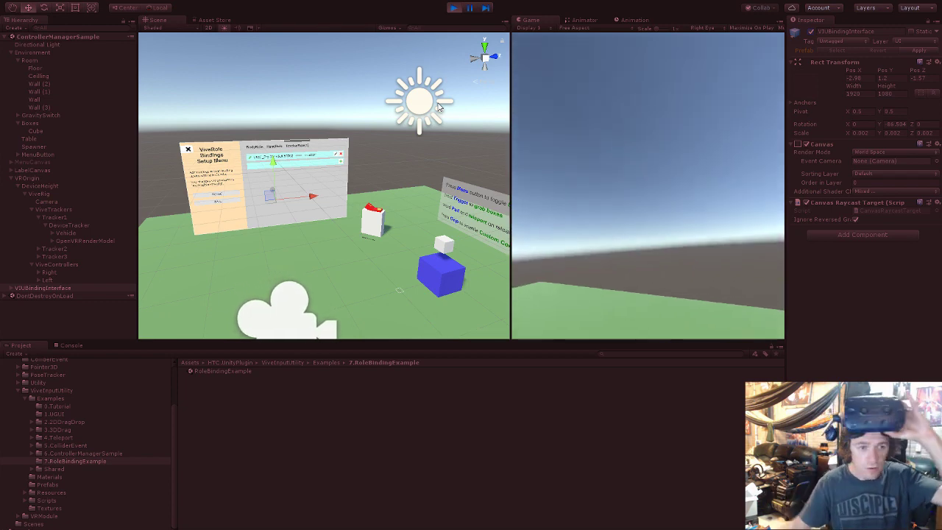
Step: Hide the tracker's OpenVRRenderModel object
middle_click_drag(408, 275, 400, 220)
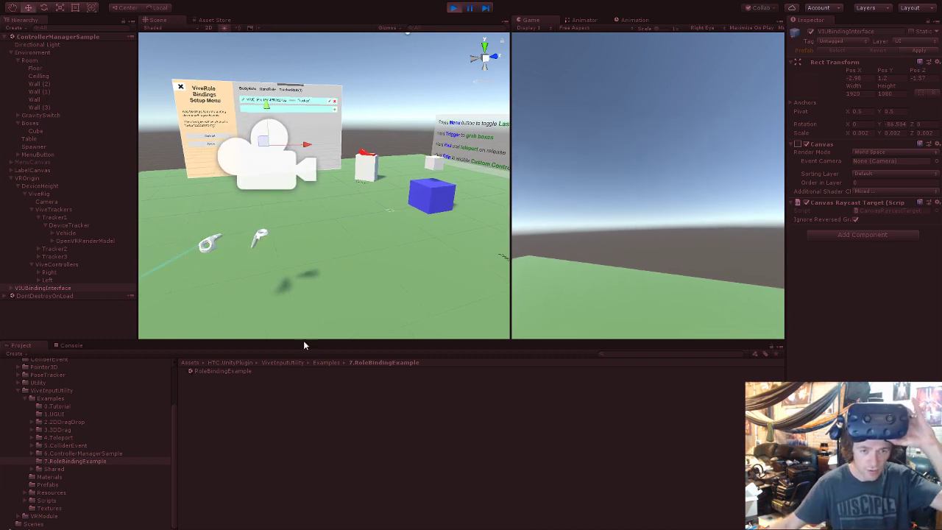
left_click(258, 235)
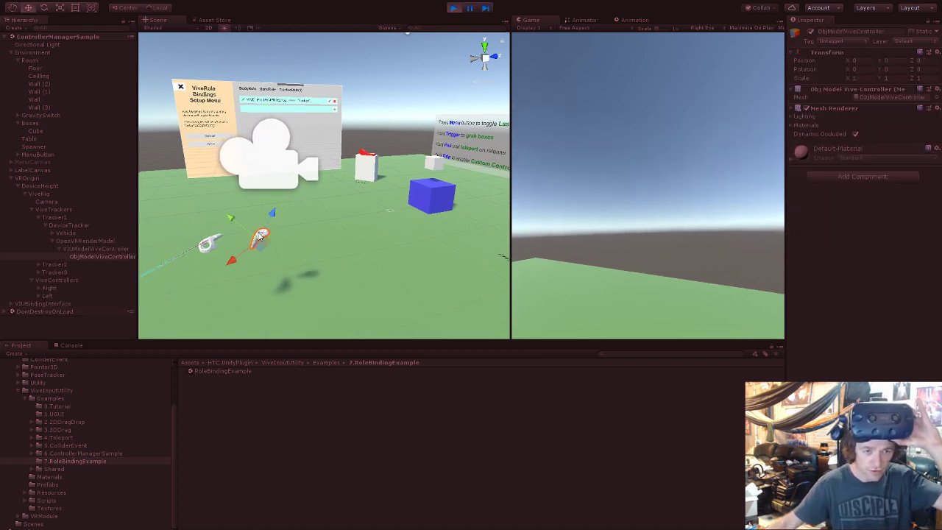
left_click(68, 240)
left_click(810, 32)
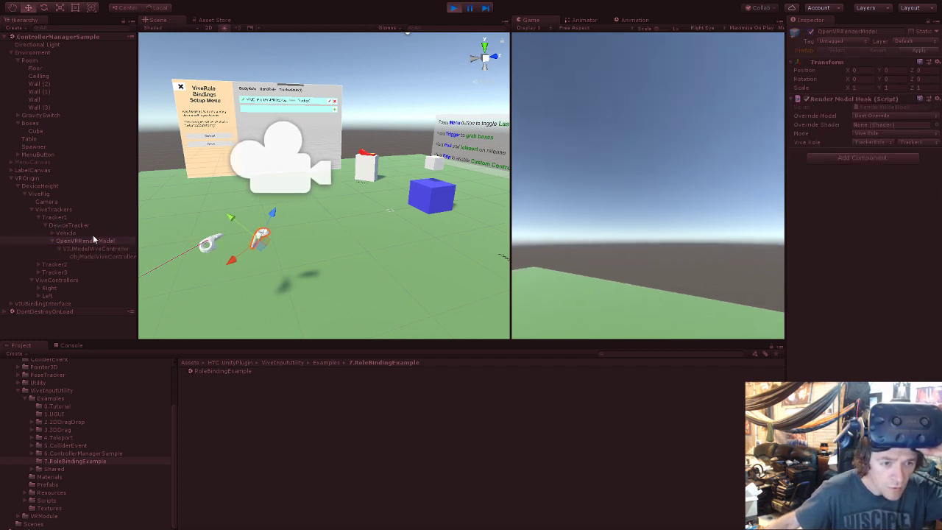
Step: Set the Vehicle's Transform Position Y and Z to 0
left_click(68, 233)
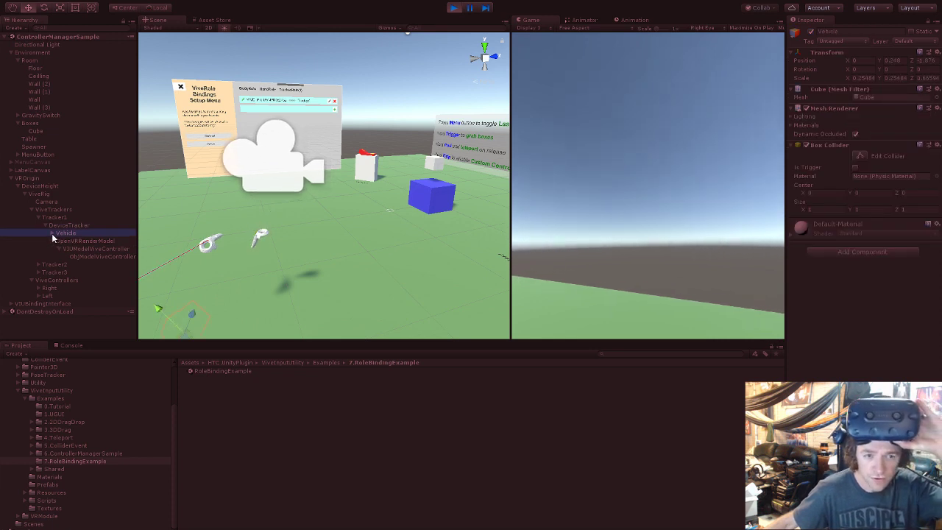
left_click(52, 233)
left_click(74, 241)
left_click(73, 233)
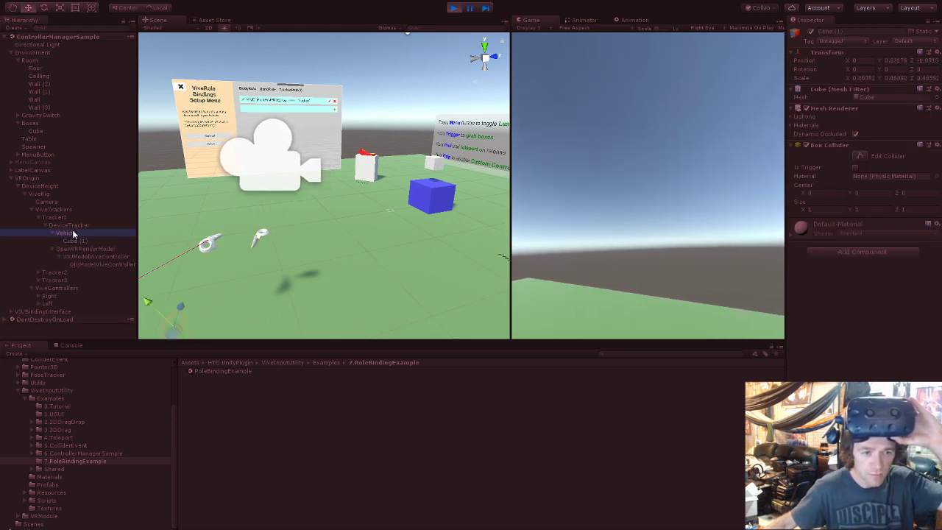
left_click(897, 61)
type("0")
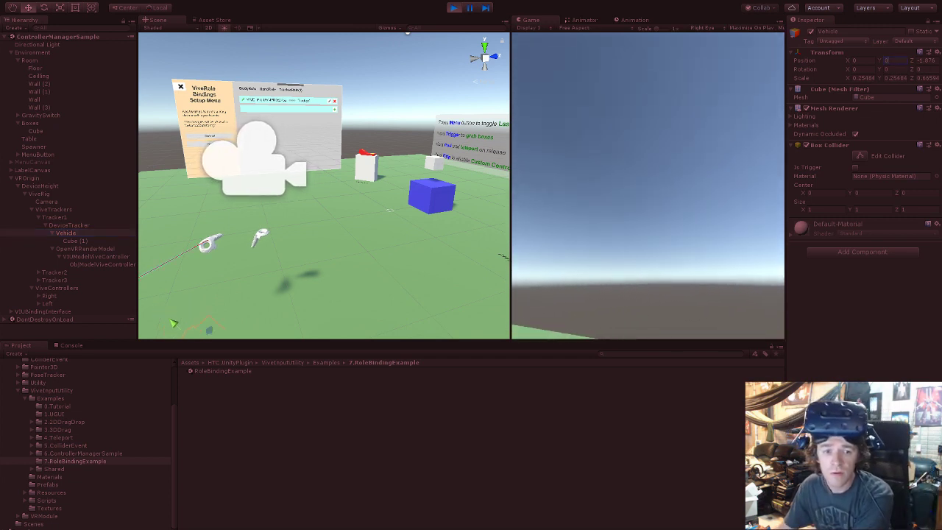
left_click(926, 61)
type("0")
key("Return")
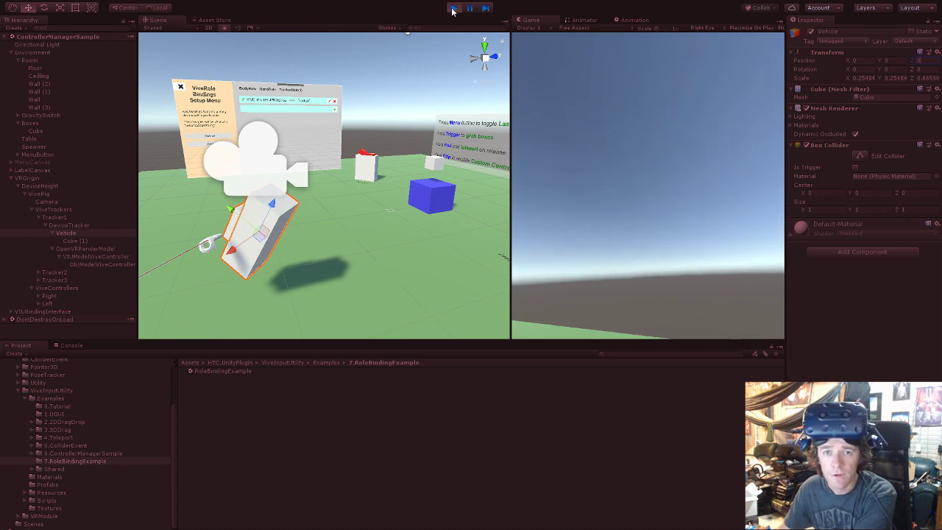
Step: Exit Play mode, re-enter 0 for the Vehicle's position, and run the scene again
key("ctrl+p")
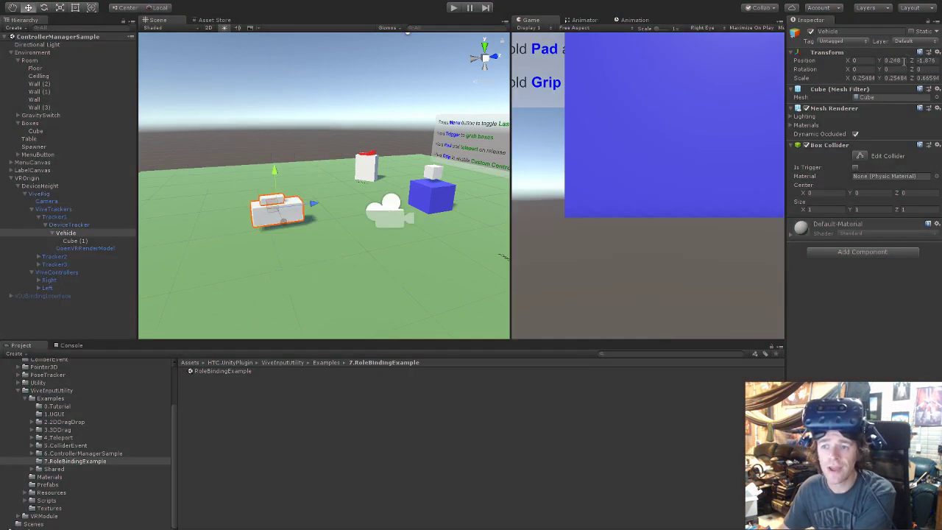
type("0")
left_click(925, 61)
type("0")
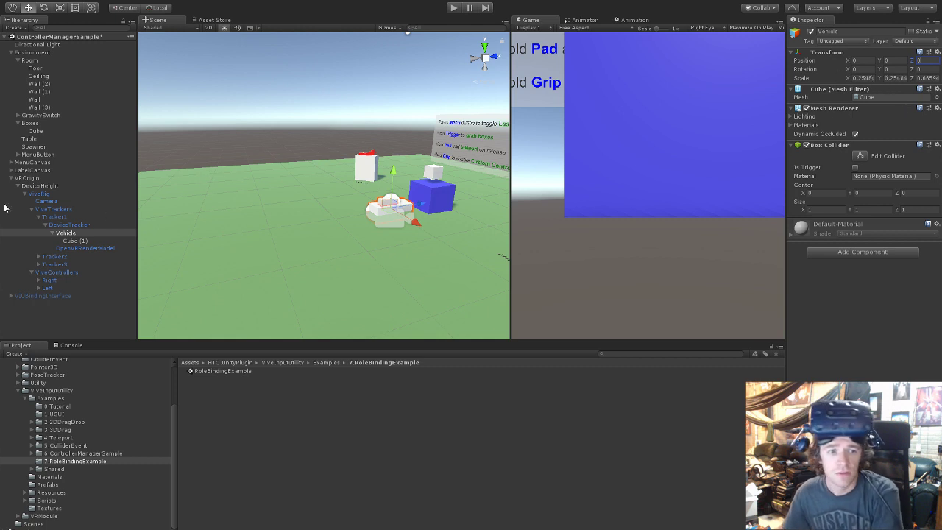
left_click(33, 178)
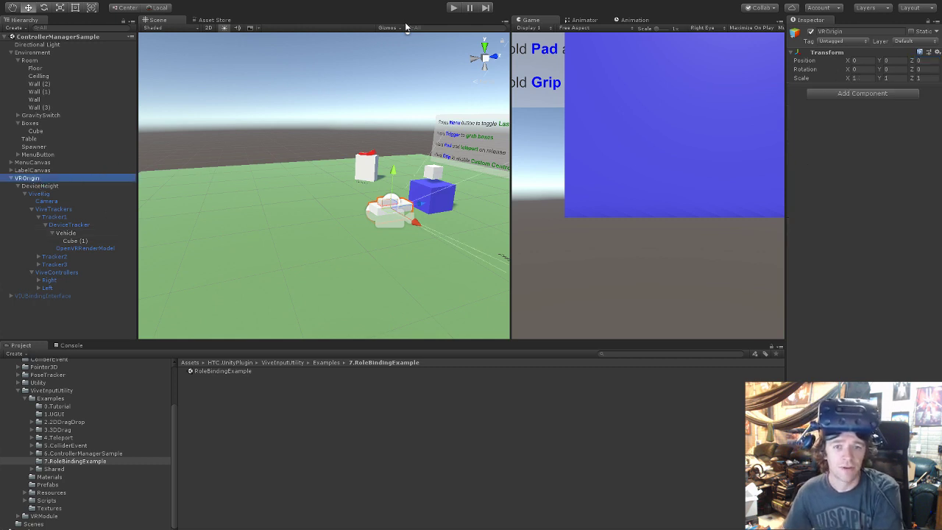
left_click(454, 8)
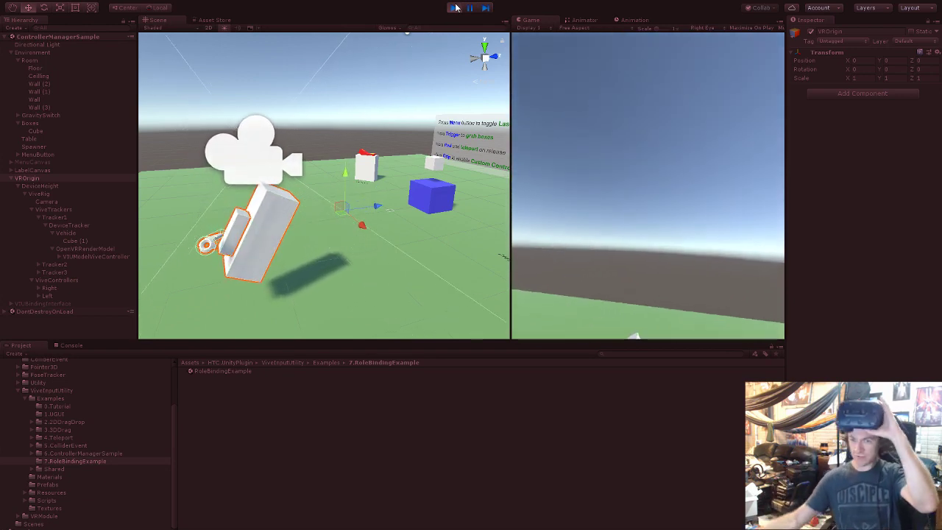
left_click(69, 233)
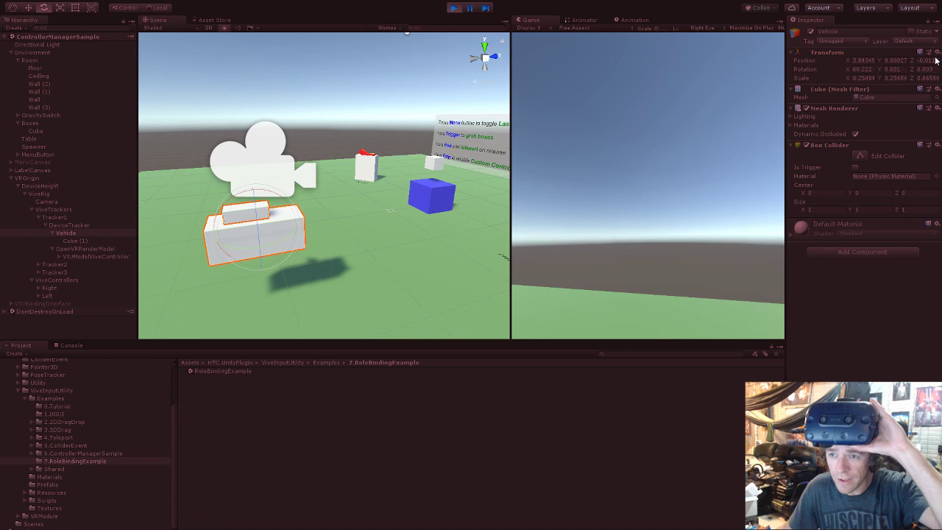
Step: Stop Play mode, run the scene once more, then exit back to editing
left_click(454, 8)
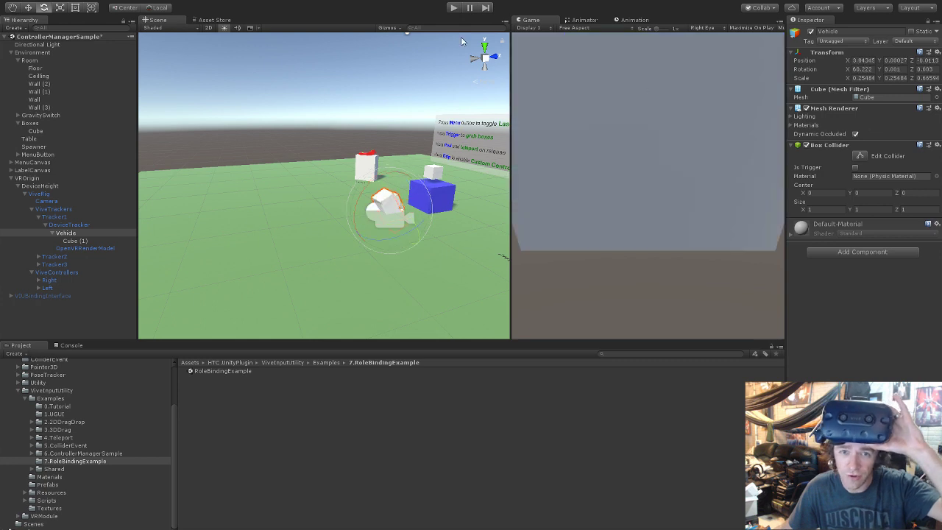
left_click(454, 8)
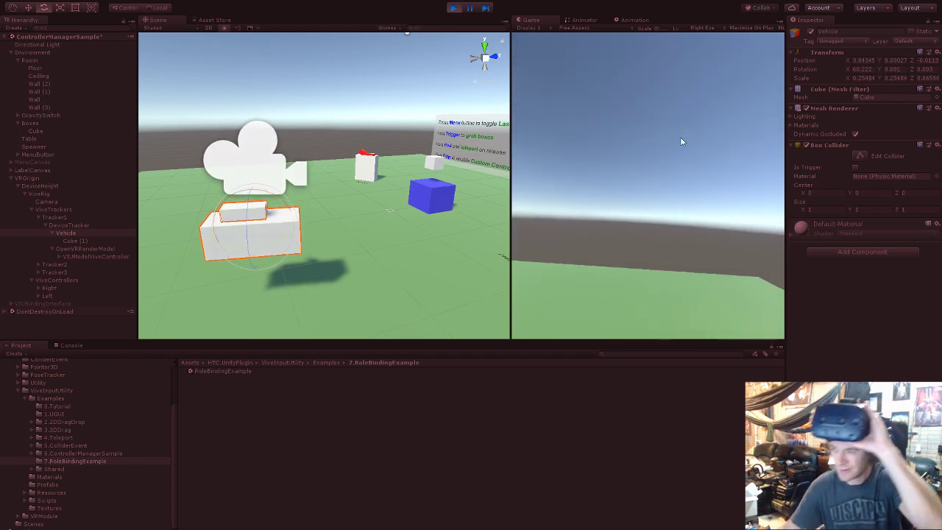
left_click(454, 8)
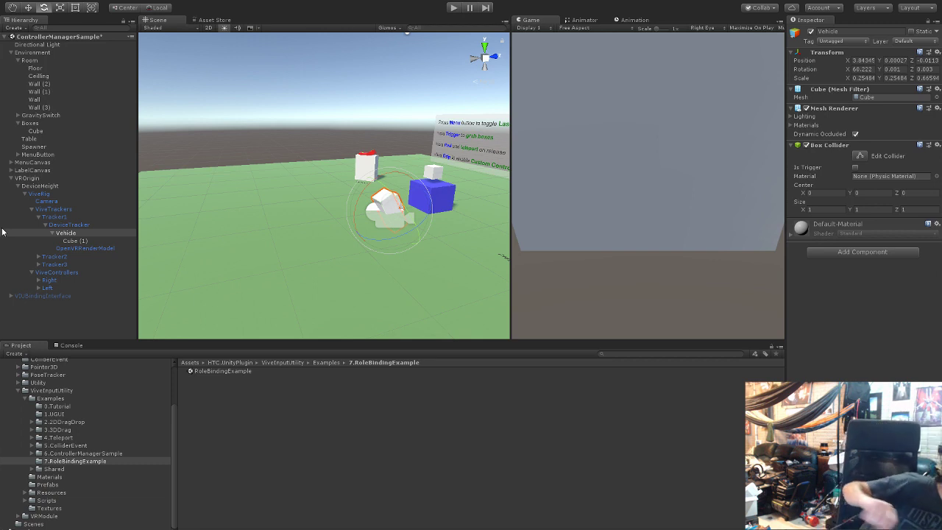
Step: Collapse the Environment and VROrigin branches and select VIUBindingInterface
left_click(19, 186)
left_click(19, 186)
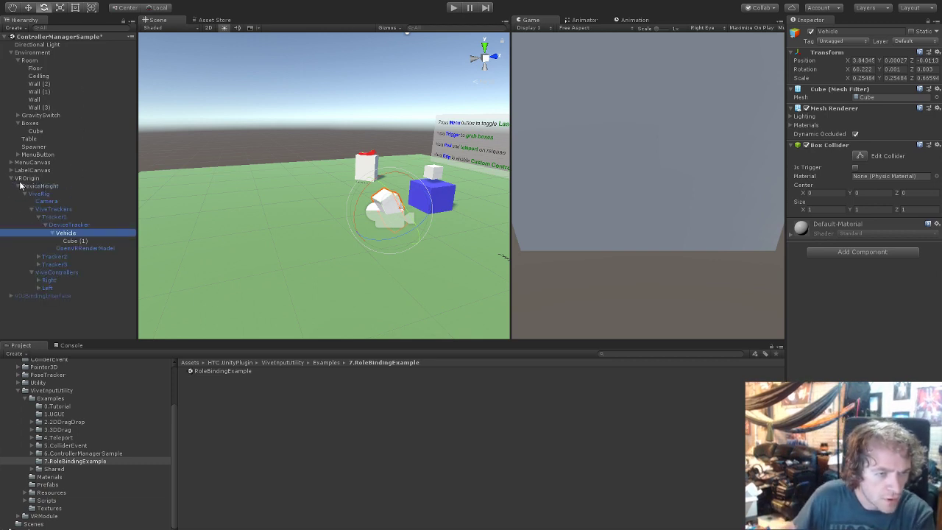
left_click(11, 53)
left_click(10, 76)
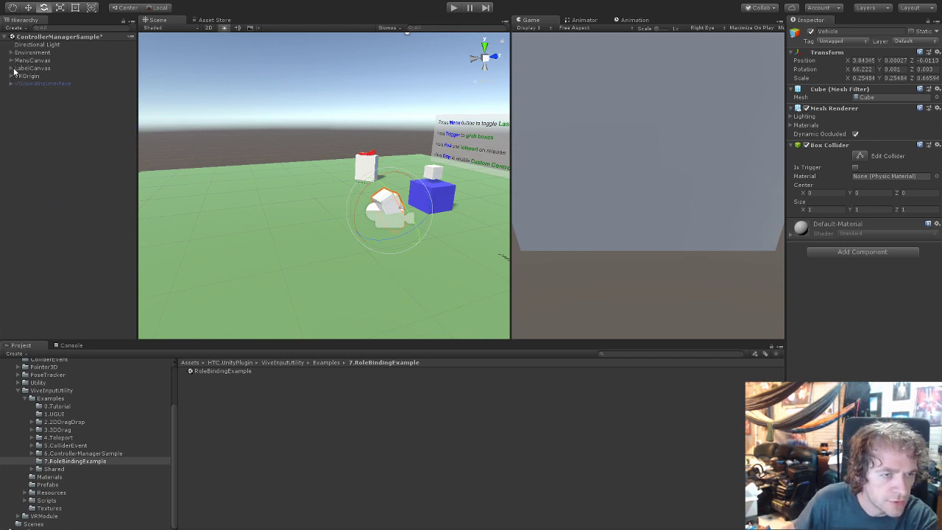
left_click(26, 76)
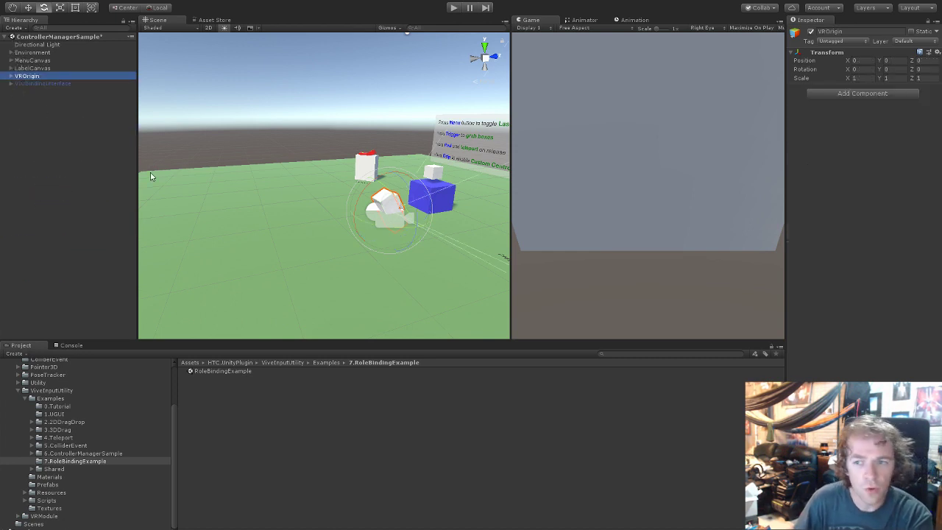
left_click(42, 84)
left_click(30, 78)
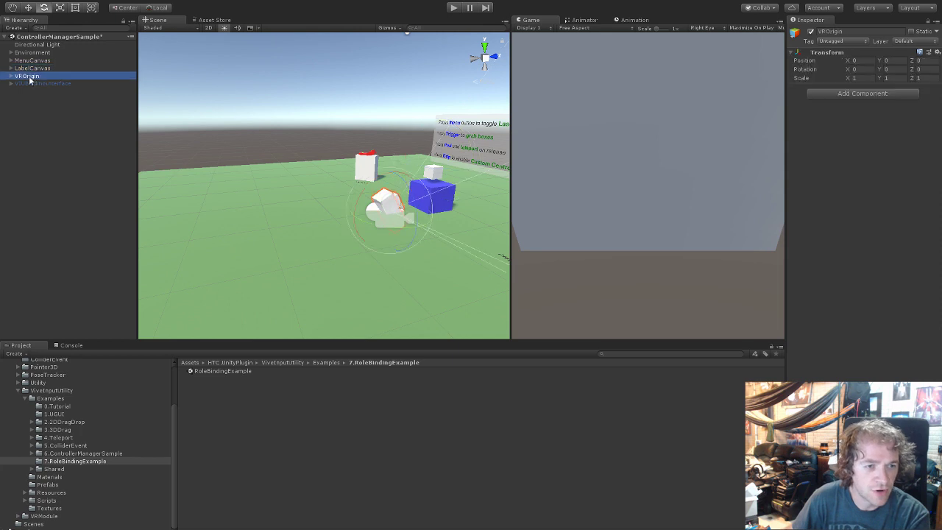
left_click(30, 84)
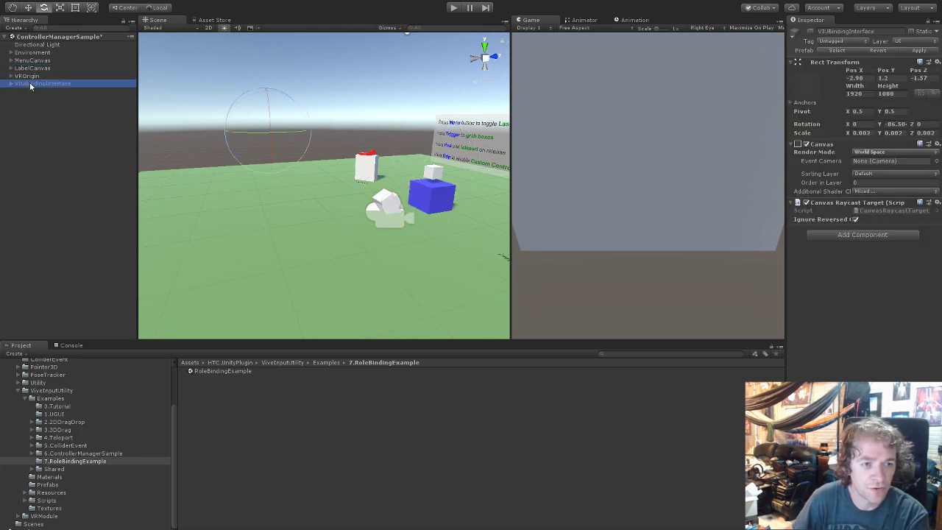
left_click(29, 77)
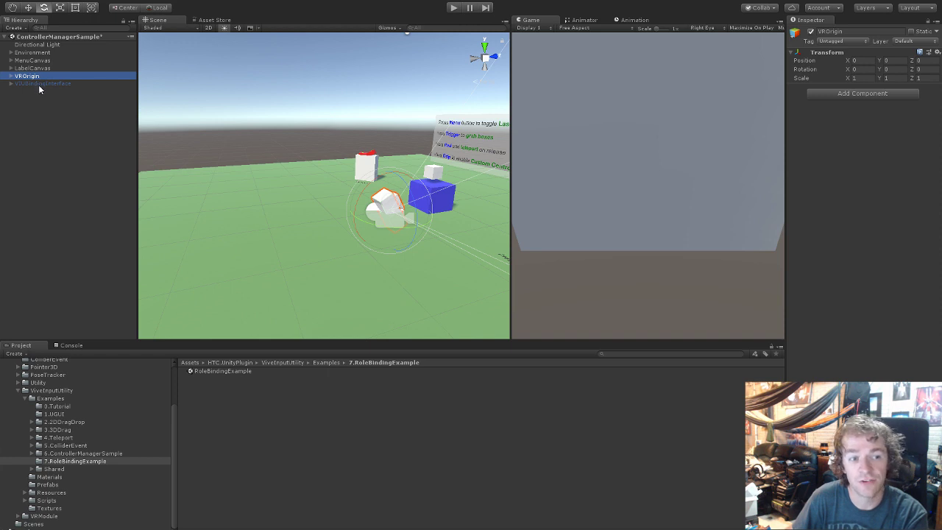
left_click(40, 84)
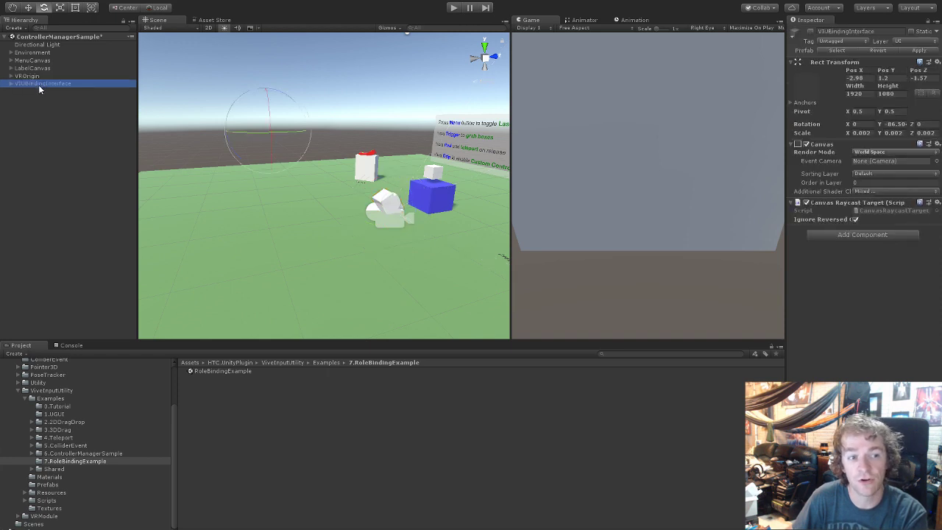
Step: Locate the VIUBindingInterface prefab asset and browse from Prefabs to the Resources folder
left_click(835, 50)
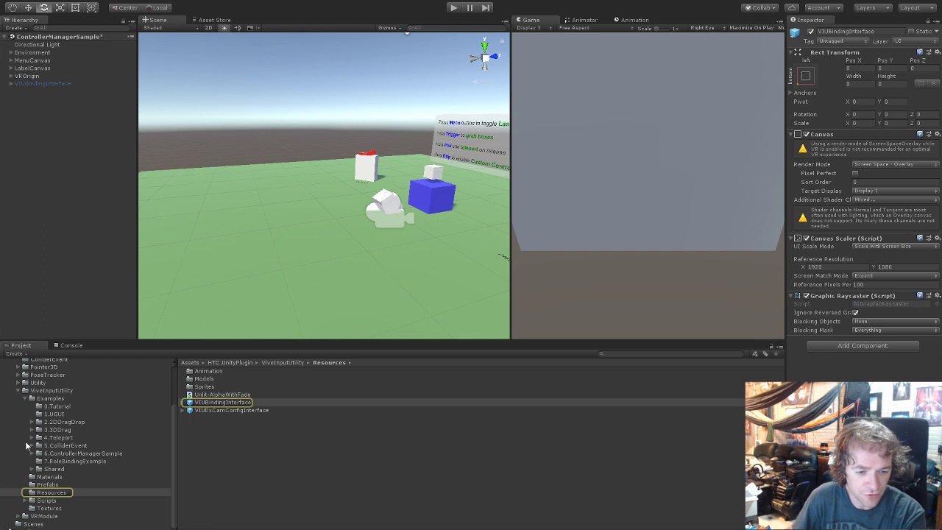
left_click(218, 403)
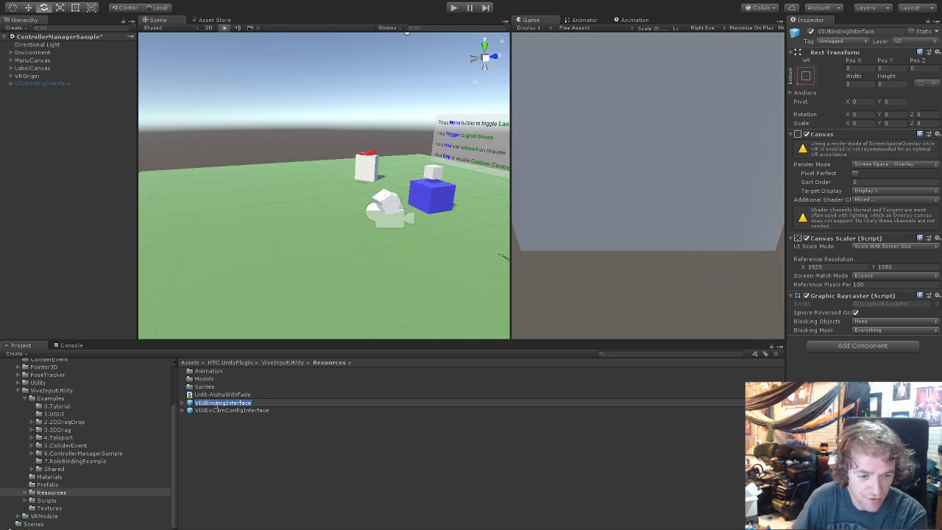
left_click(48, 485)
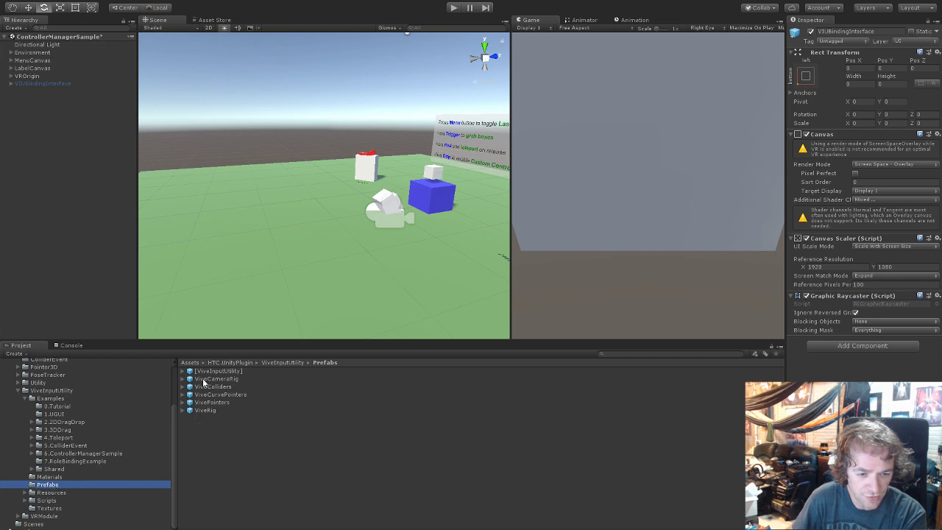
left_click(11, 76, "alt")
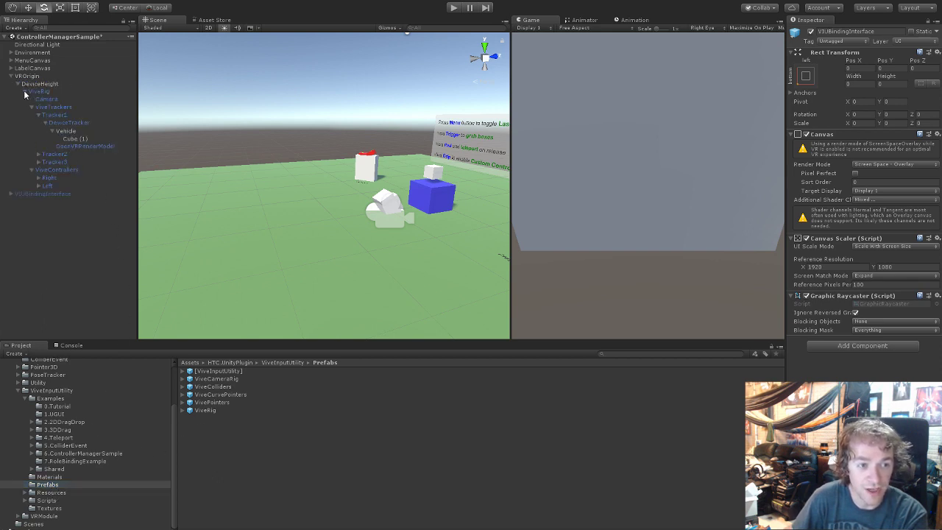
left_click(24, 92)
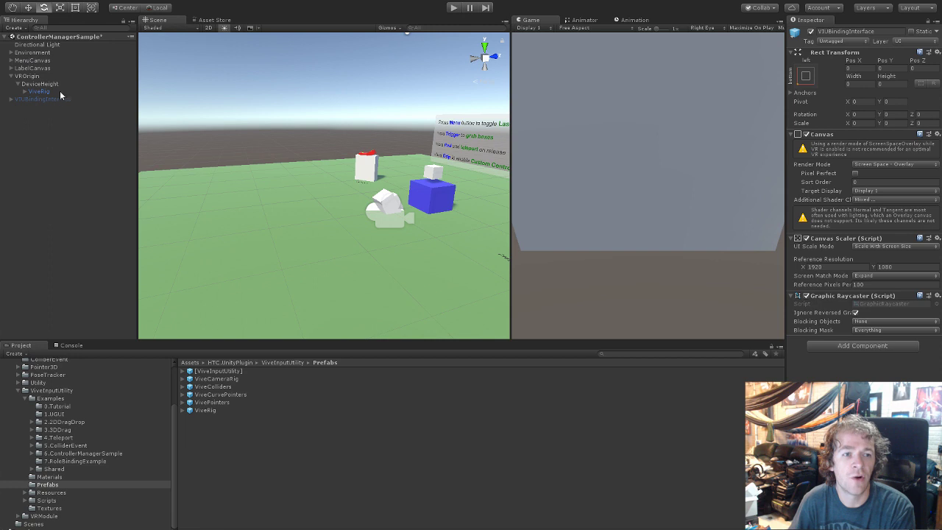
left_click(25, 92)
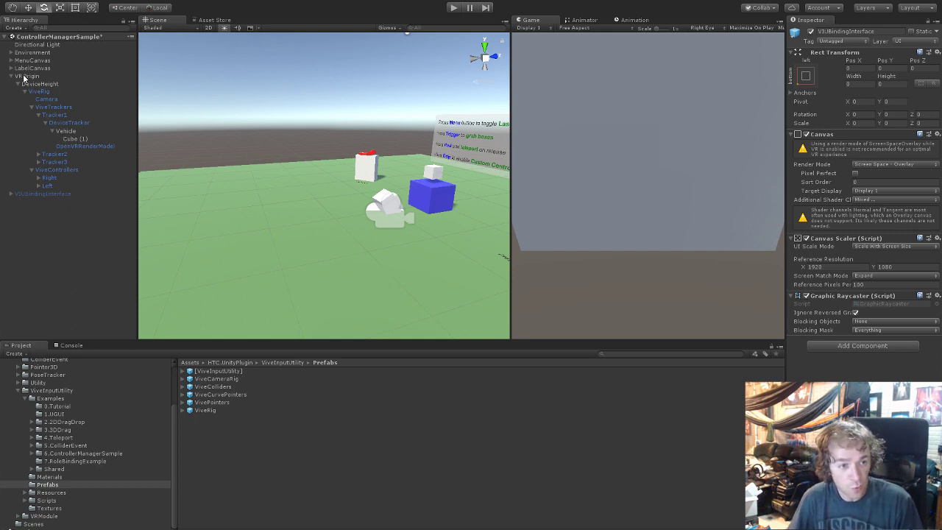
left_click(59, 492)
Step: Drag VROrigin into the Resources folder to create a VROrigin prefab, then check its source asset
left_click_drag(30, 77, 276, 446)
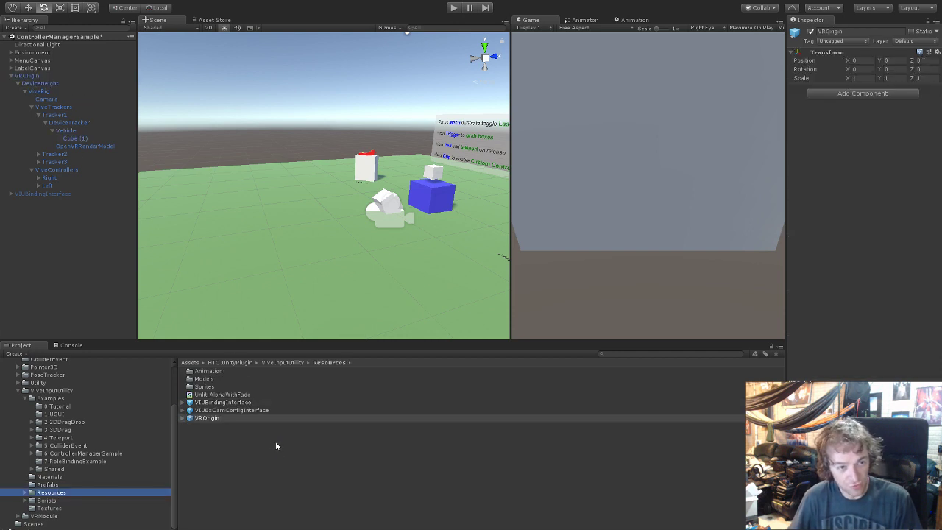
left_click(38, 91)
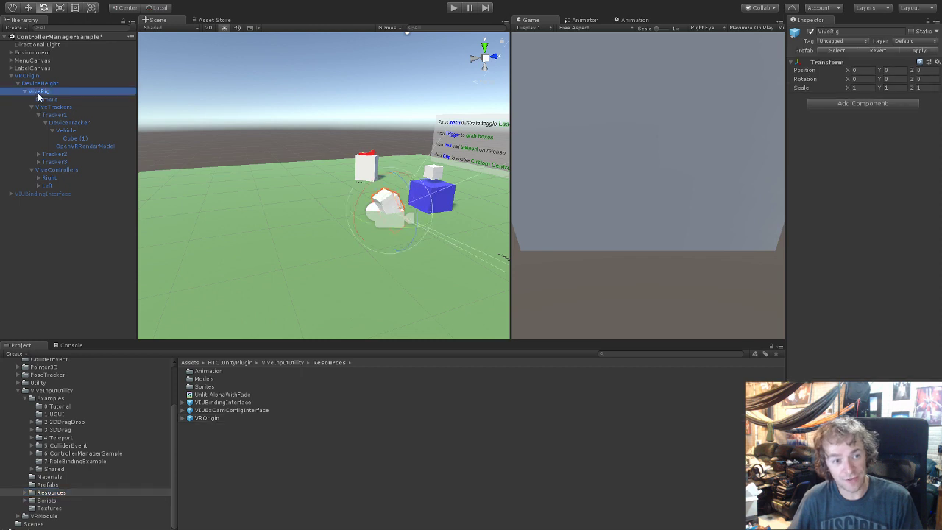
left_click(834, 51)
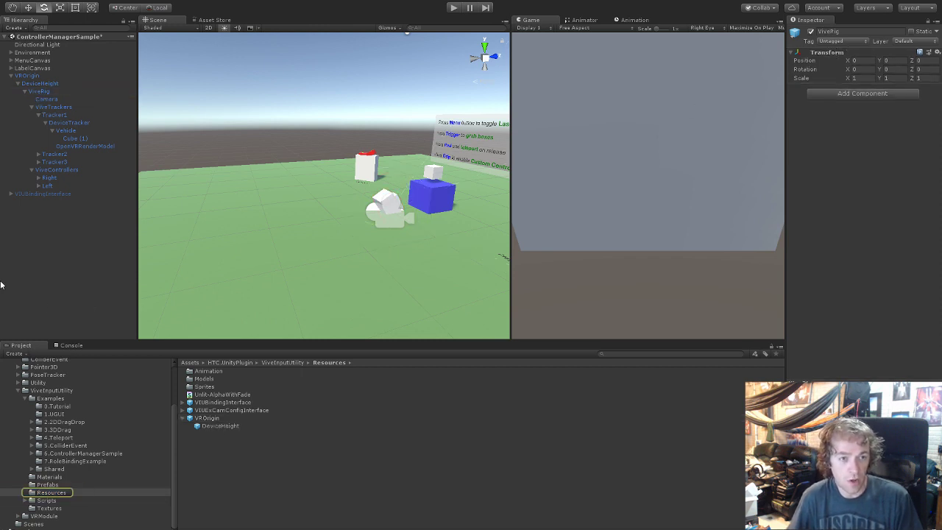
left_click(27, 76)
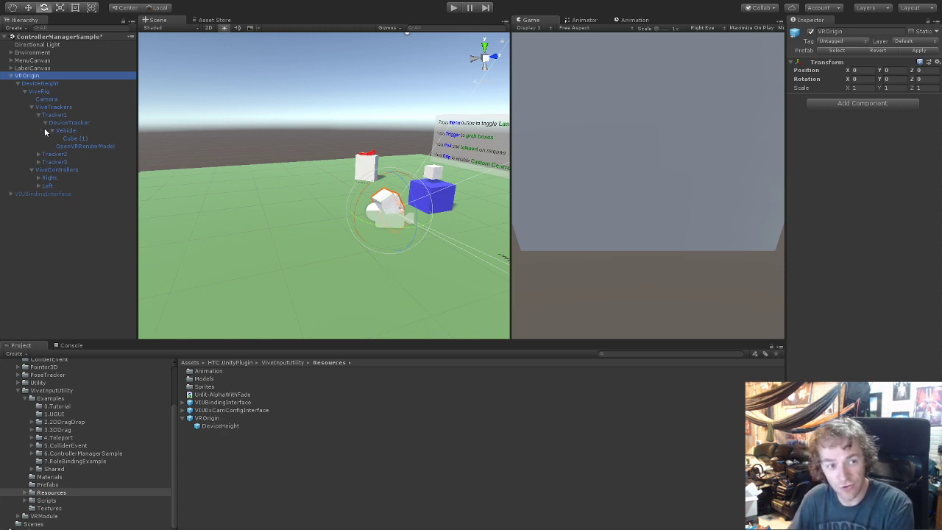
Step: Change the scene rig's name from VROrigin to Player; the Resources prefab stays VROrigin
double_click(29, 76)
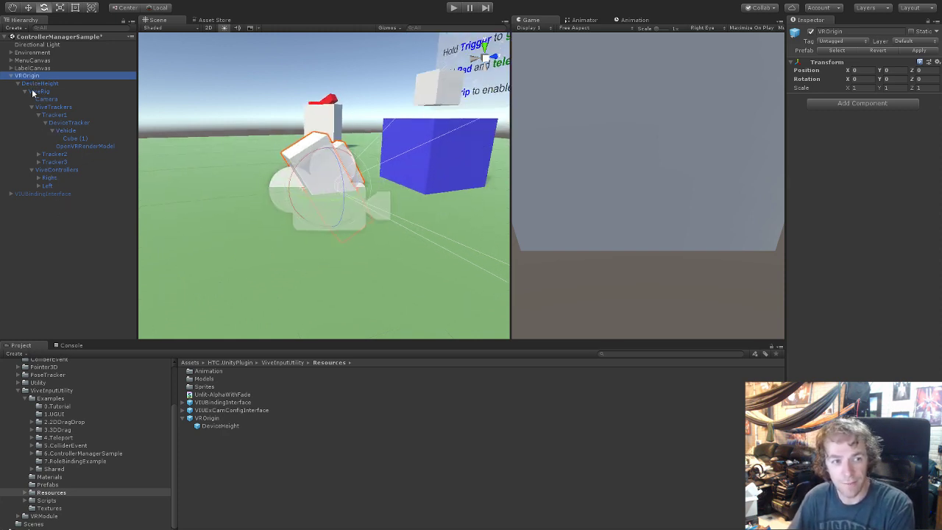
left_click(833, 30)
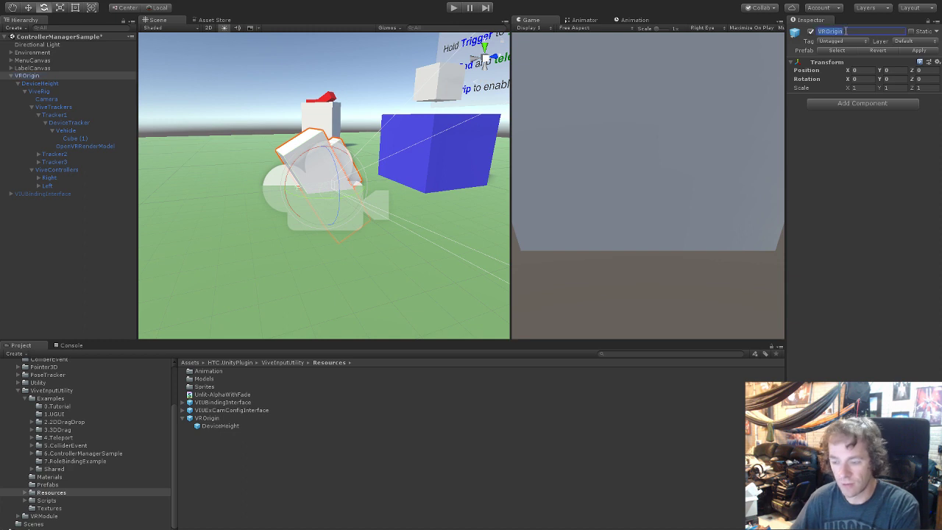
type("Charac")
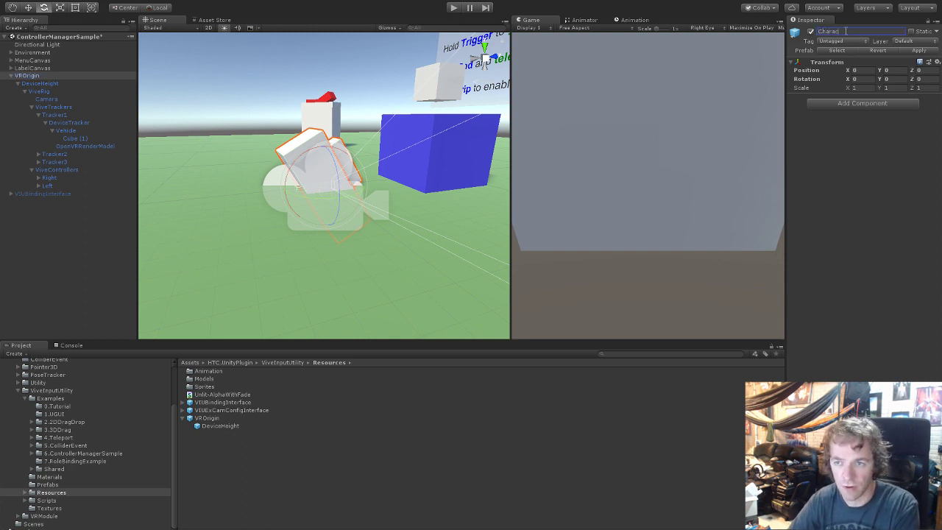
double_click(846, 31)
type("H")
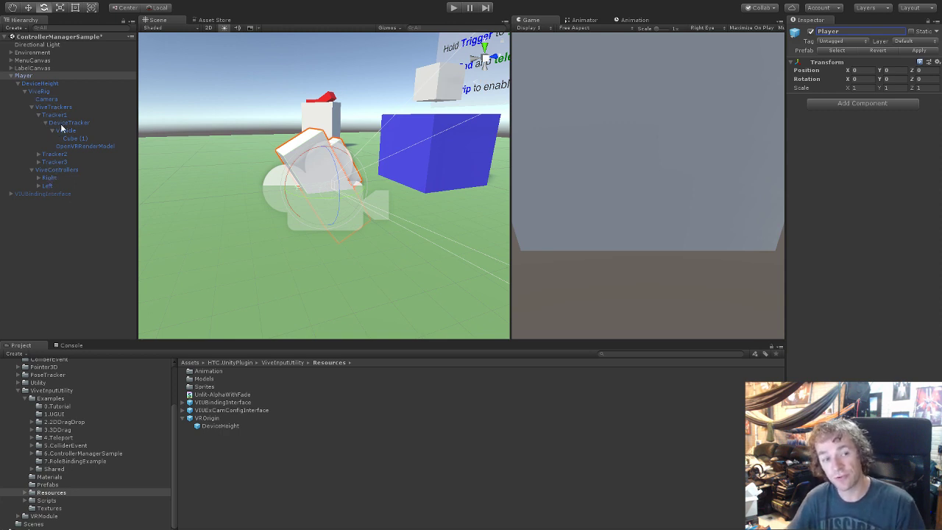
left_click(34, 84)
left_click(29, 76)
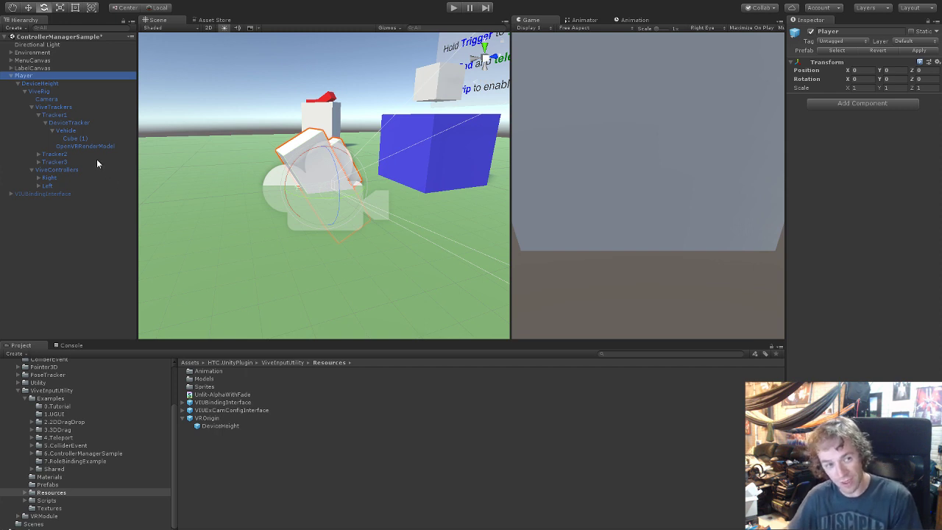
left_click(33, 91)
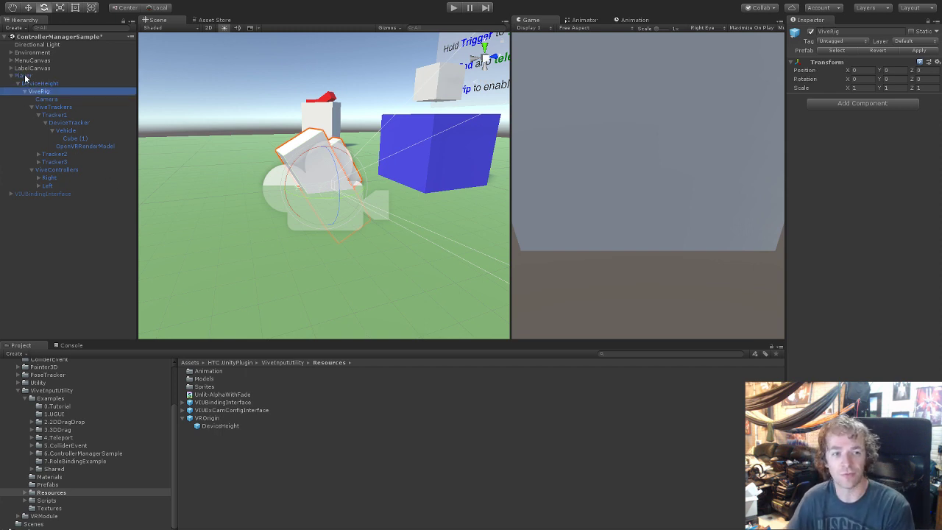